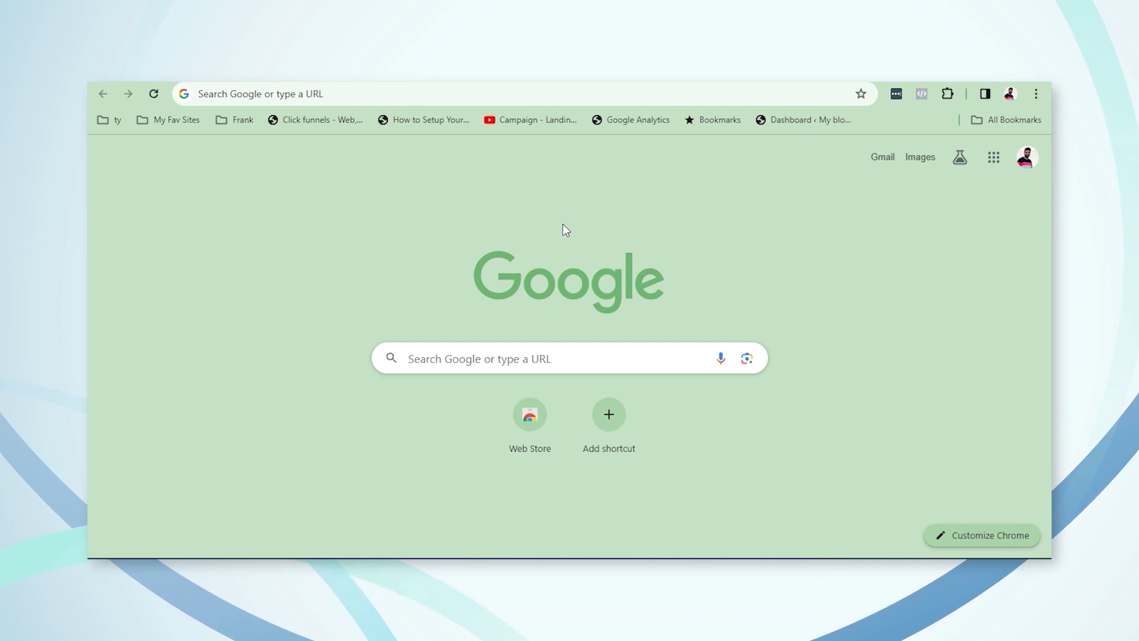
- Search Google for "isuremedia" and look over the results page
click(597, 358)
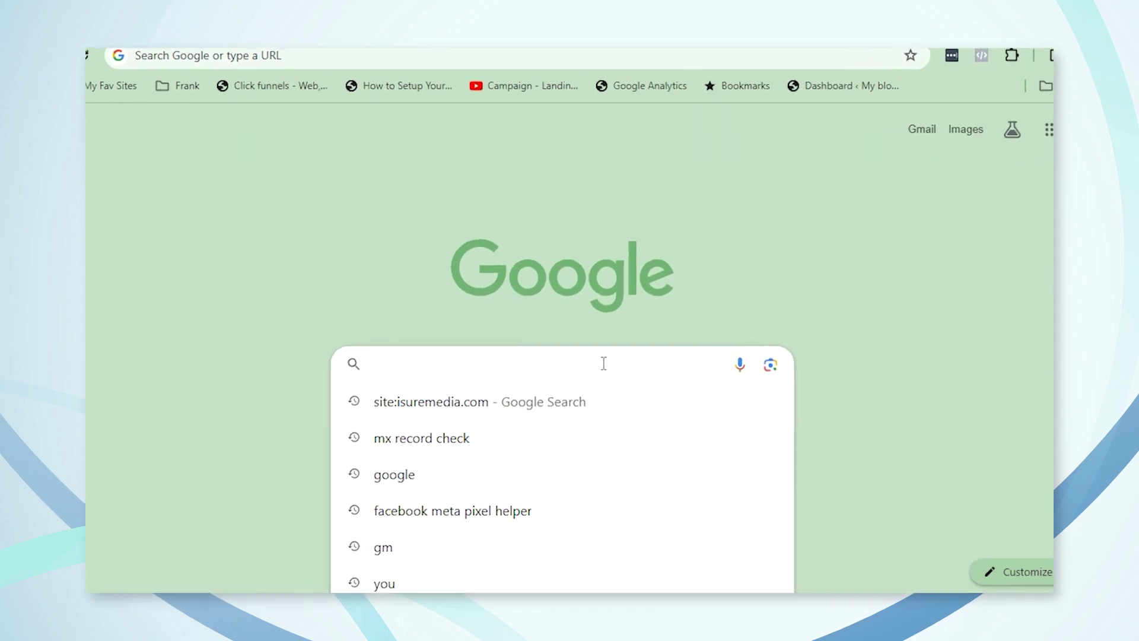
text(isuremedia)
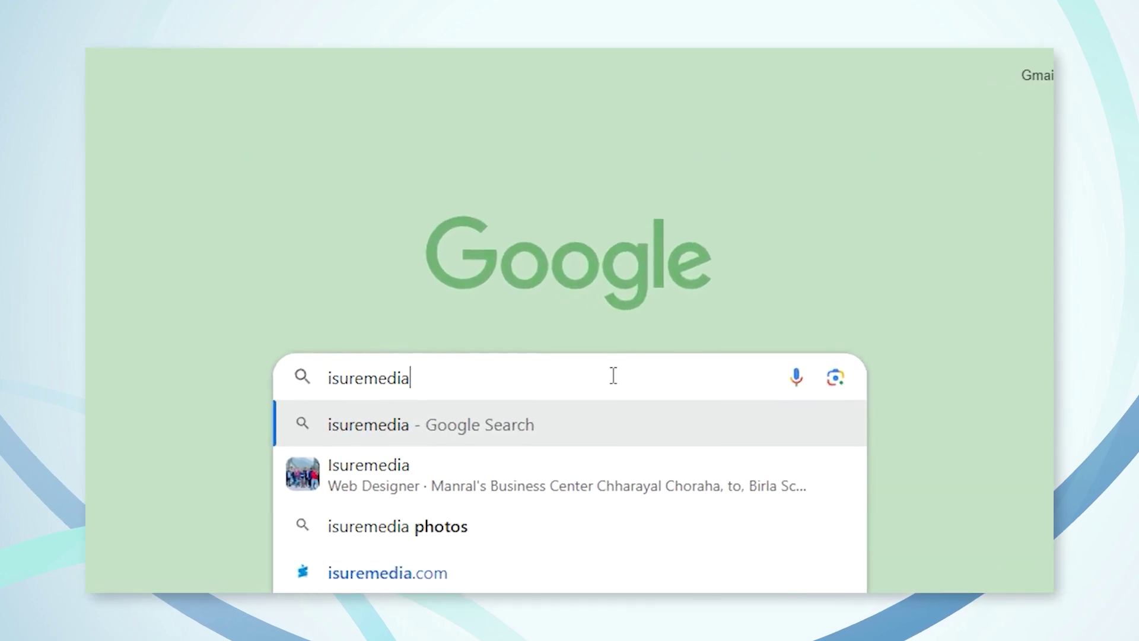
key(Return)
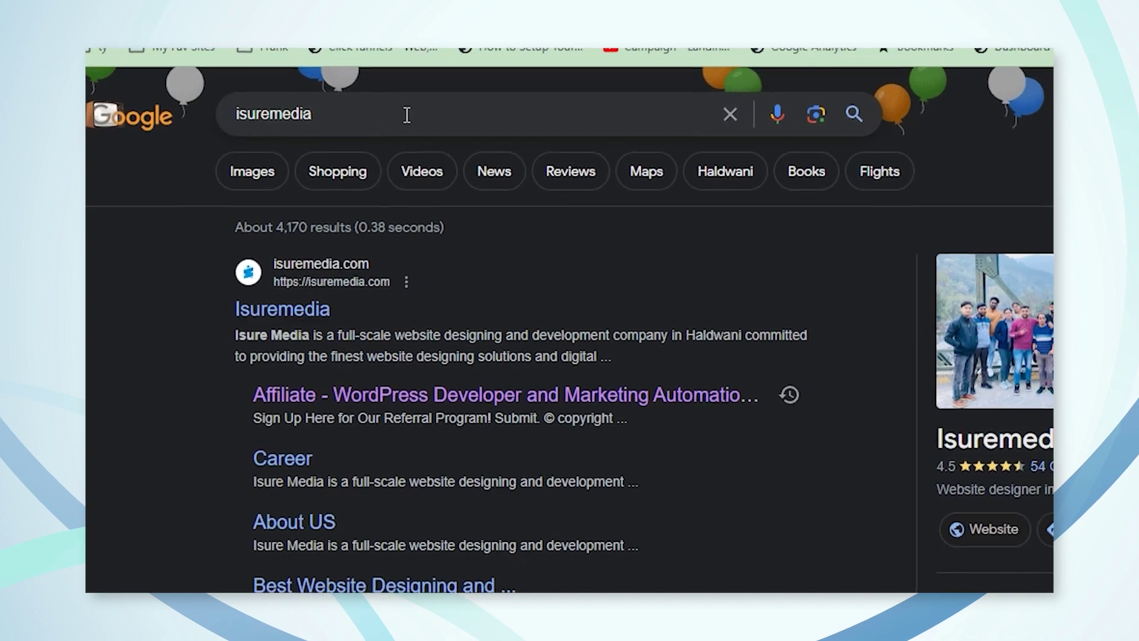
double_click(393, 115)
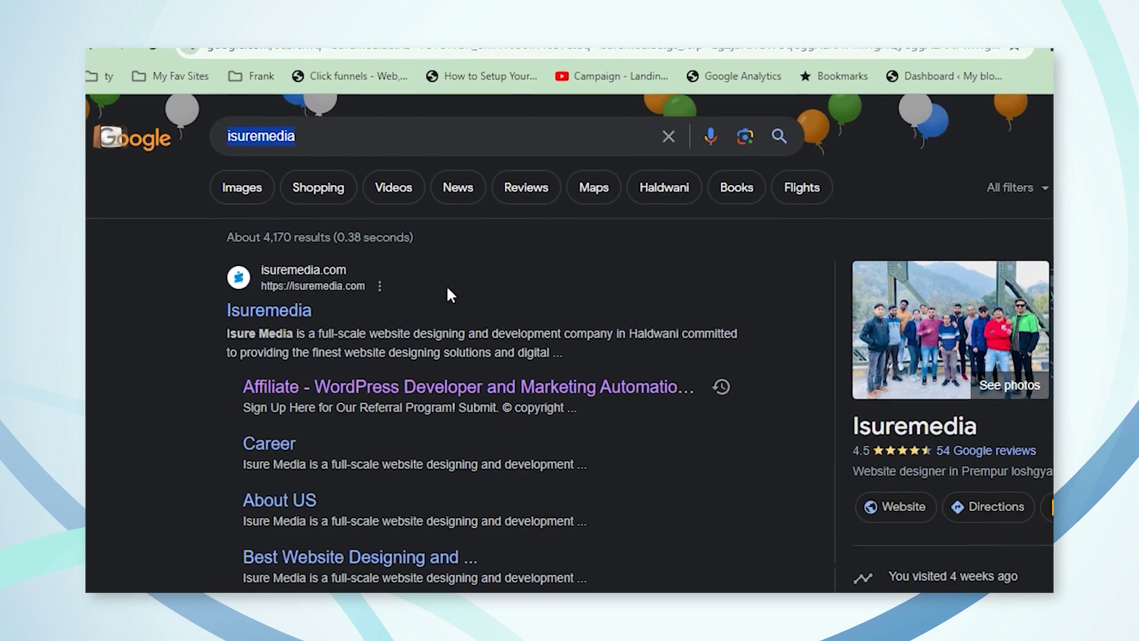
drag(415, 238, 219, 243)
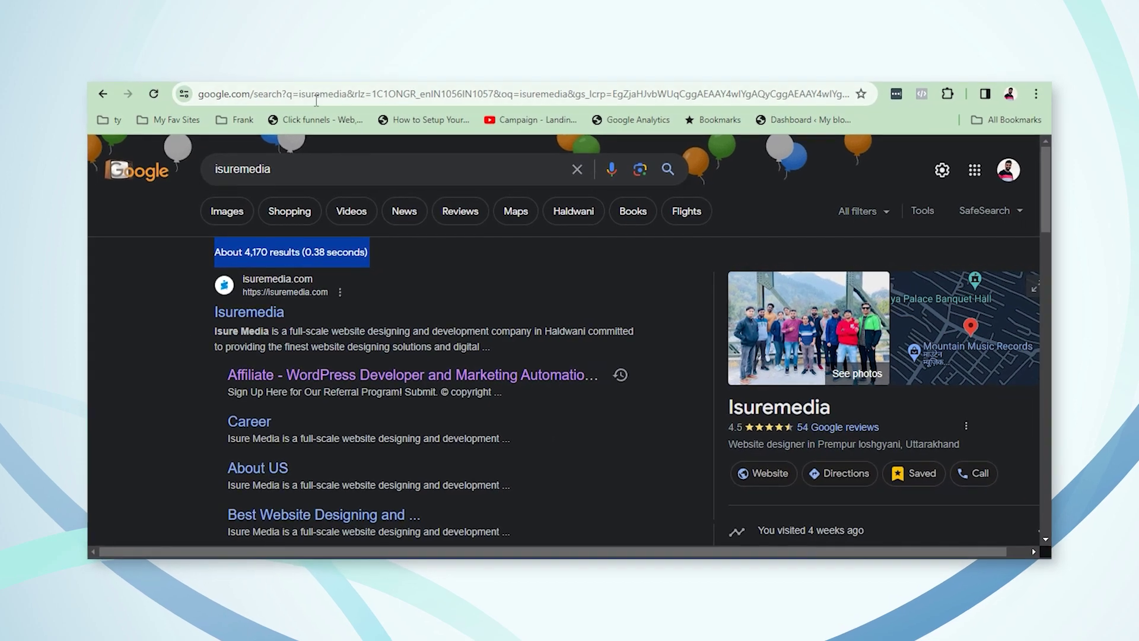
click(435, 172)
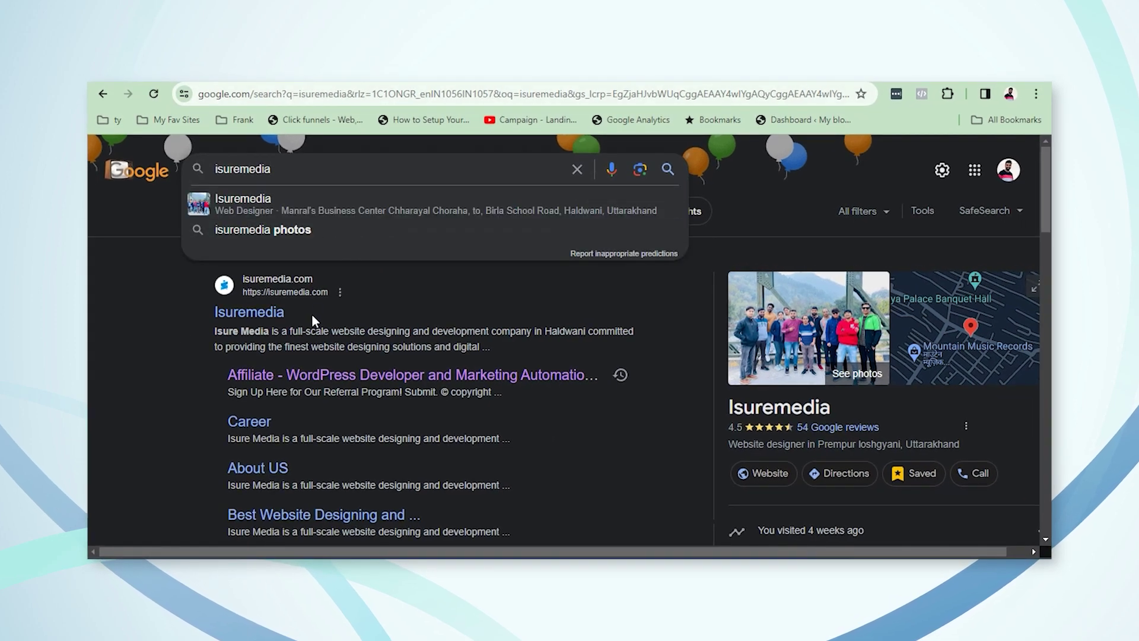
click(442, 300)
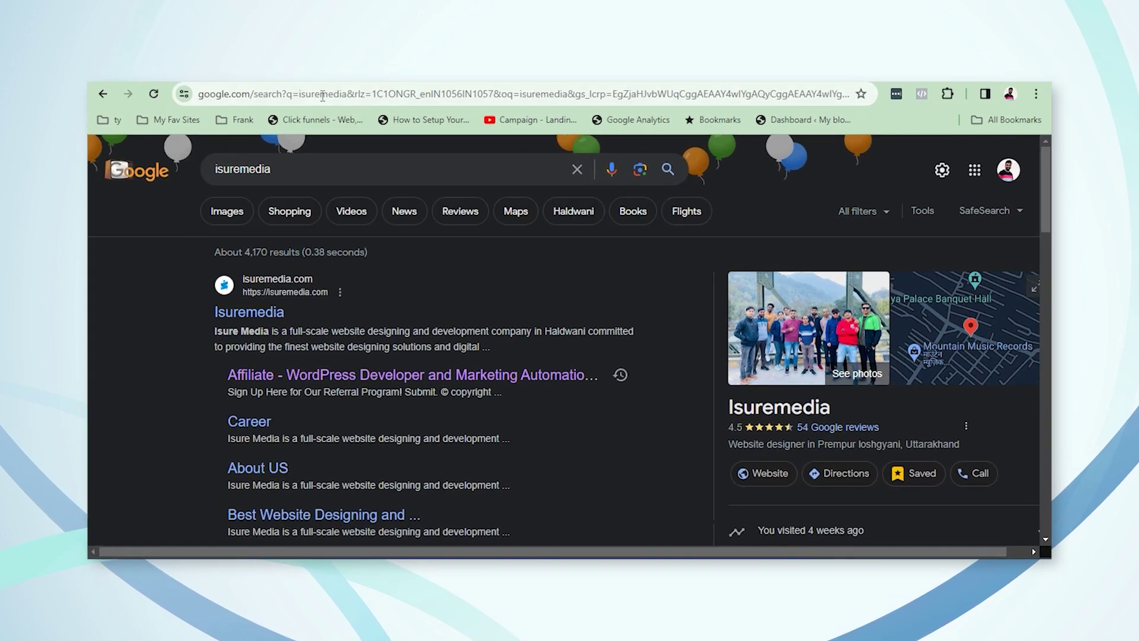
- Search Google for "Go high level support in india" and find the Isuremedia support listing among the results
double_click(452, 166)
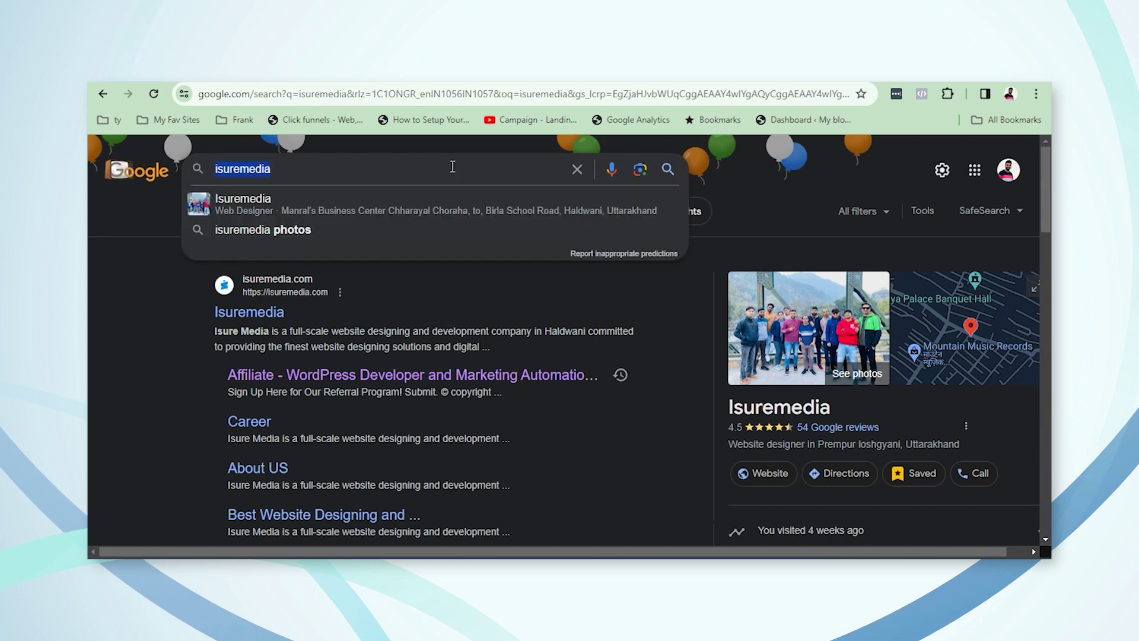
text(Go hi)
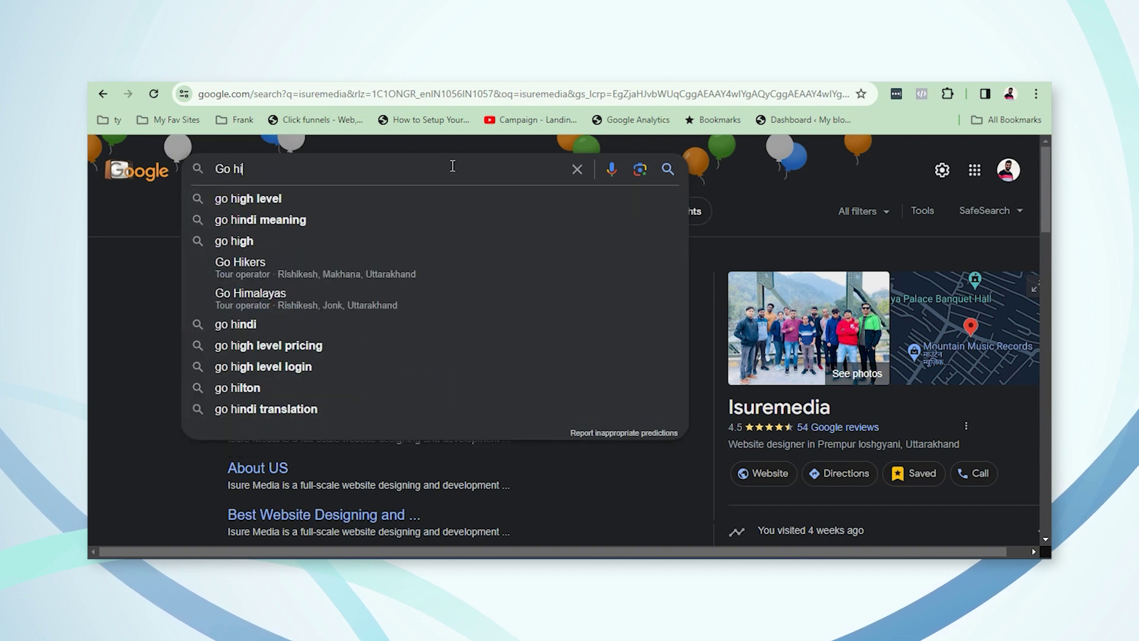
text(gh level support )
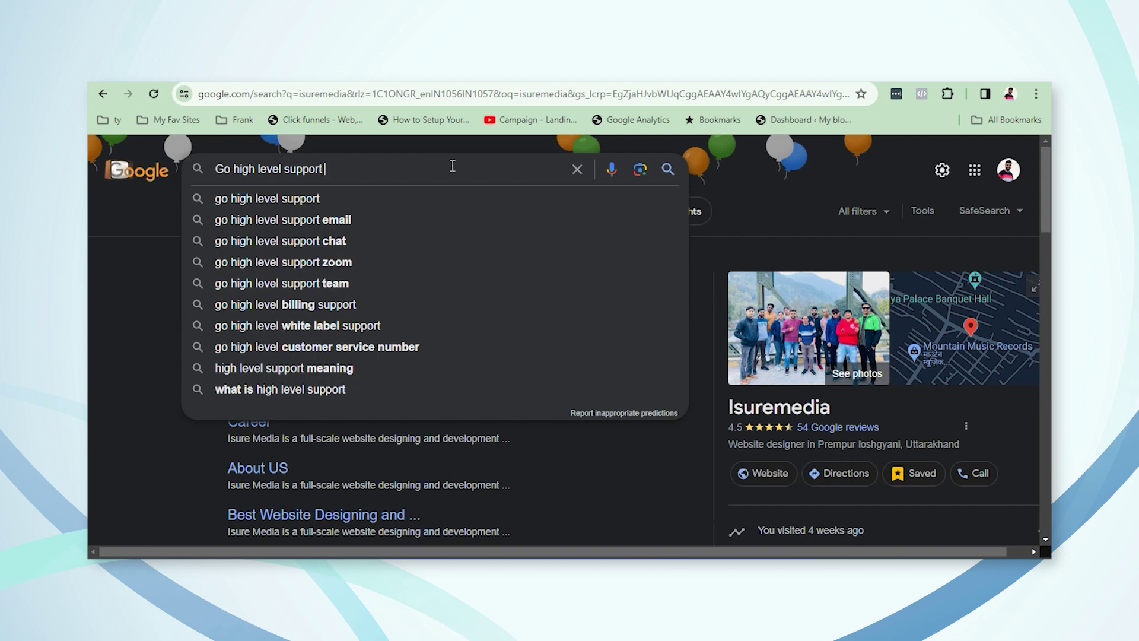
text(in india)
key(Return)
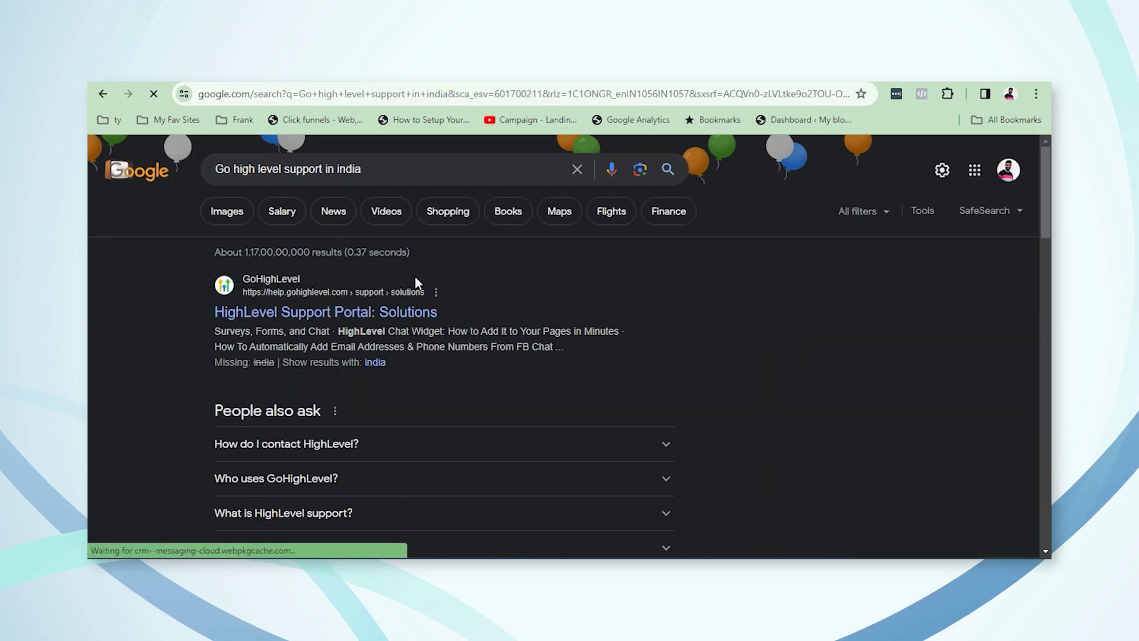
scroll(415, 275, down, 5)
scroll(387, 378, down, 2)
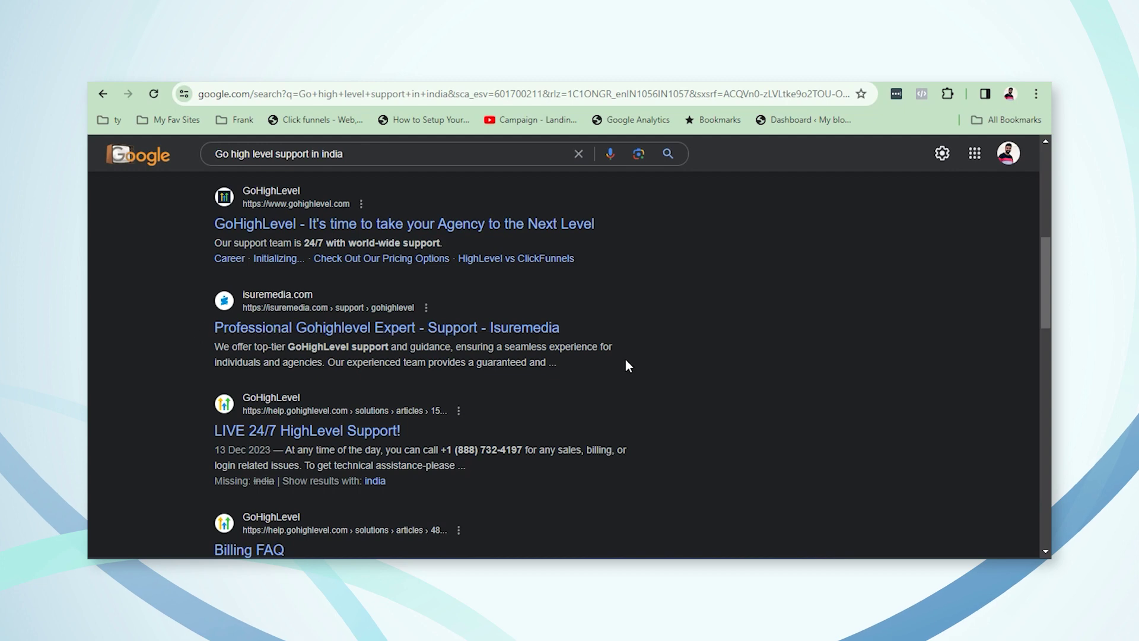
scroll(682, 394, up, 7)
scroll(565, 386, down, 6)
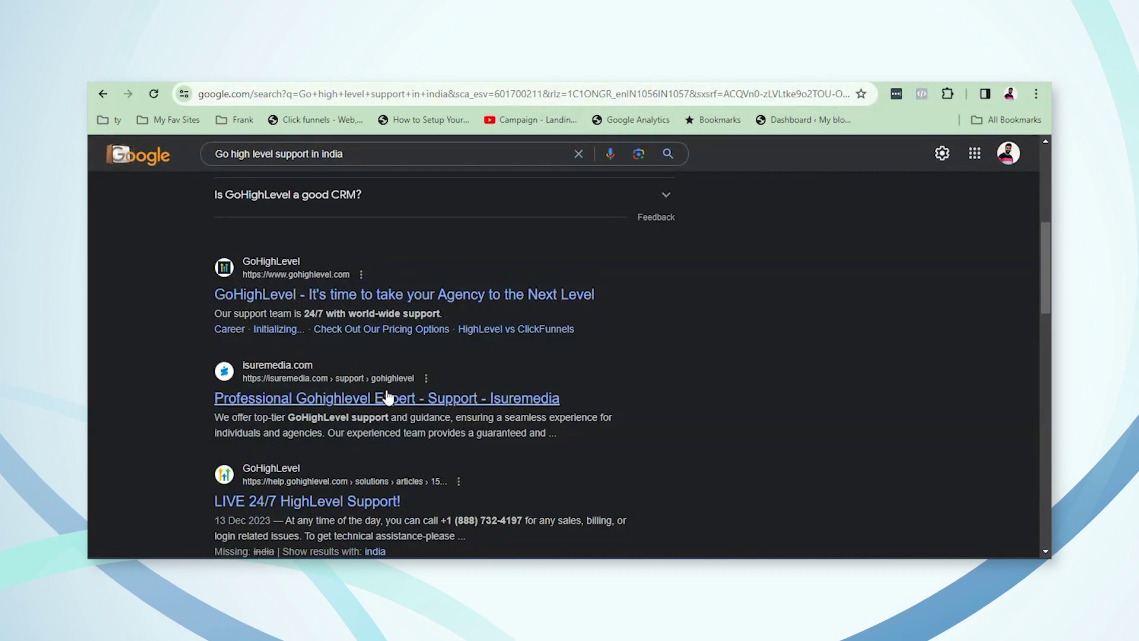
drag(570, 436, 212, 422)
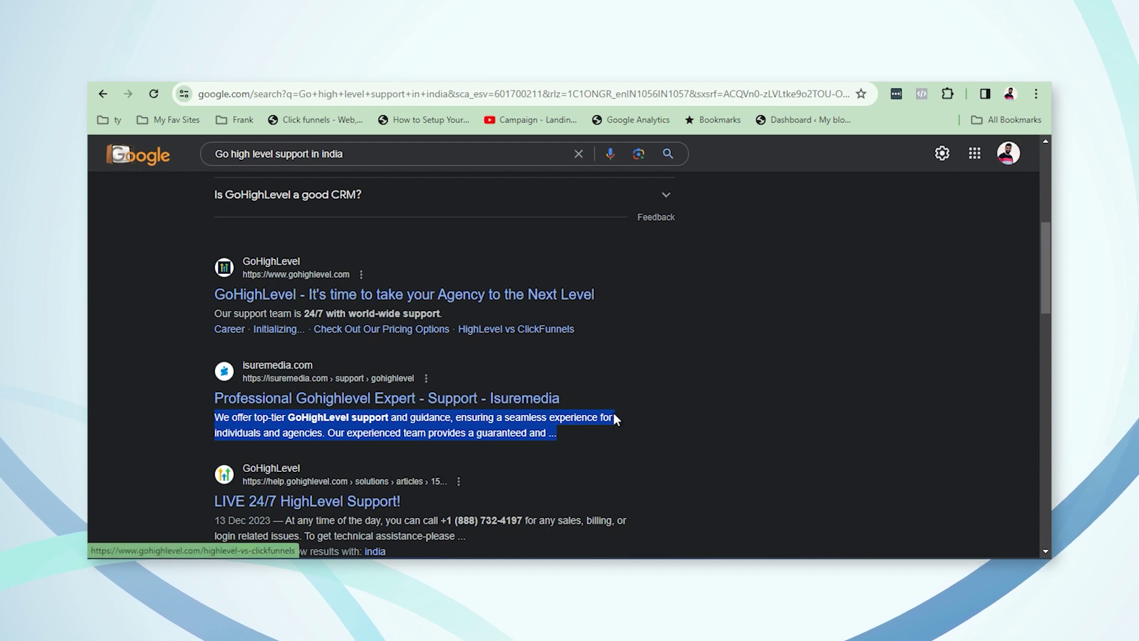
scroll(610, 399, up, 7)
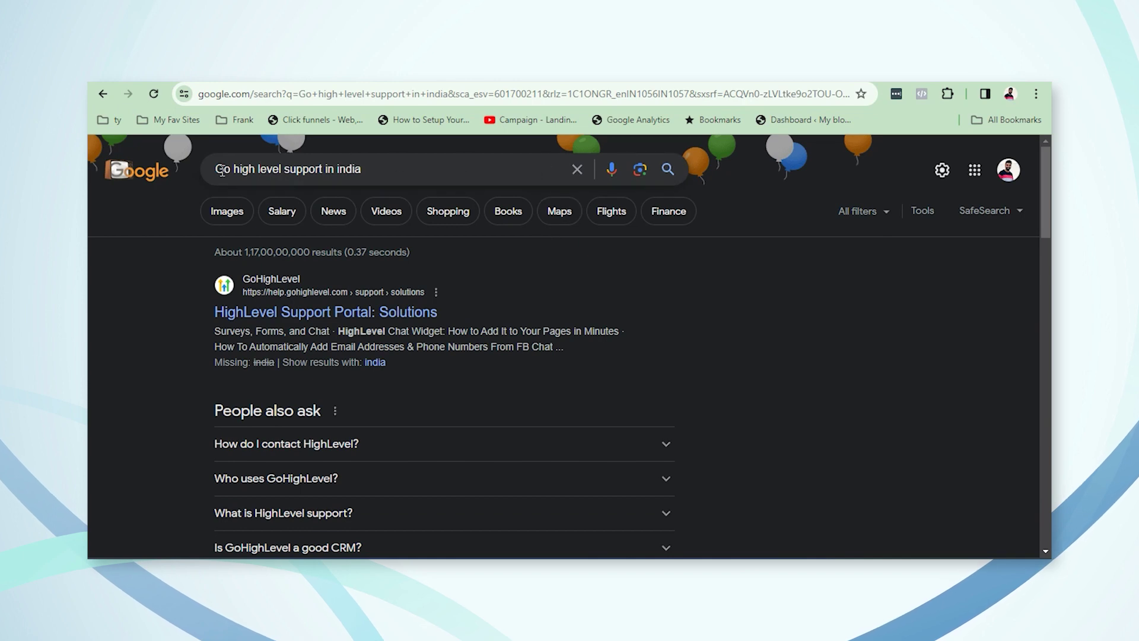
- In a new browser tab, search for "site map generator" and open the XML Sitemaps generator site
key(ctrl+t)
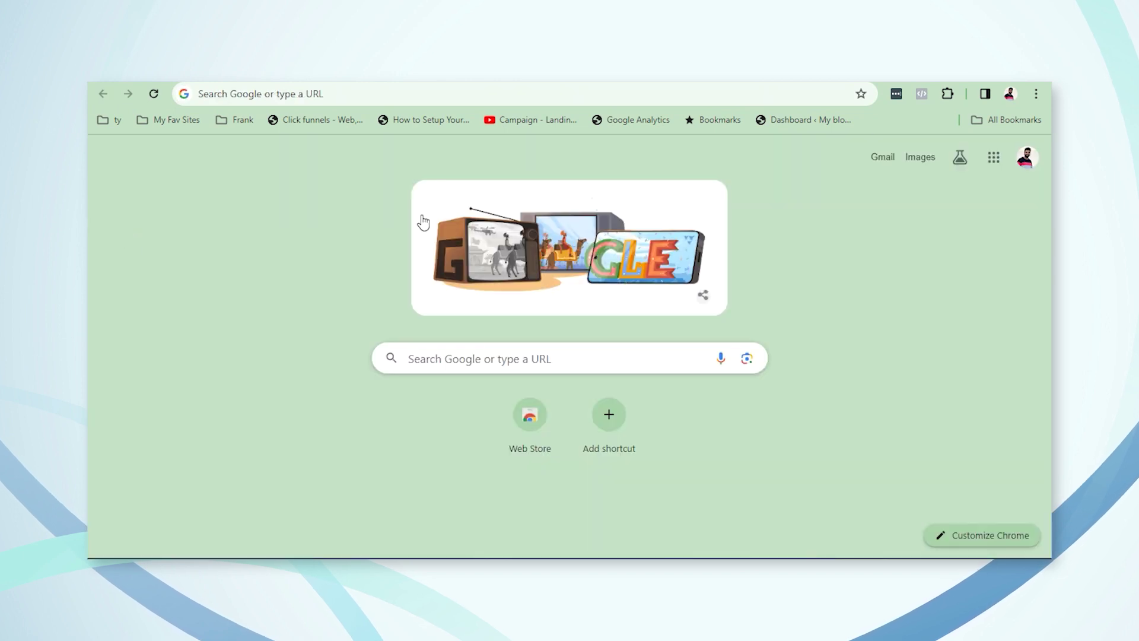
click(459, 94)
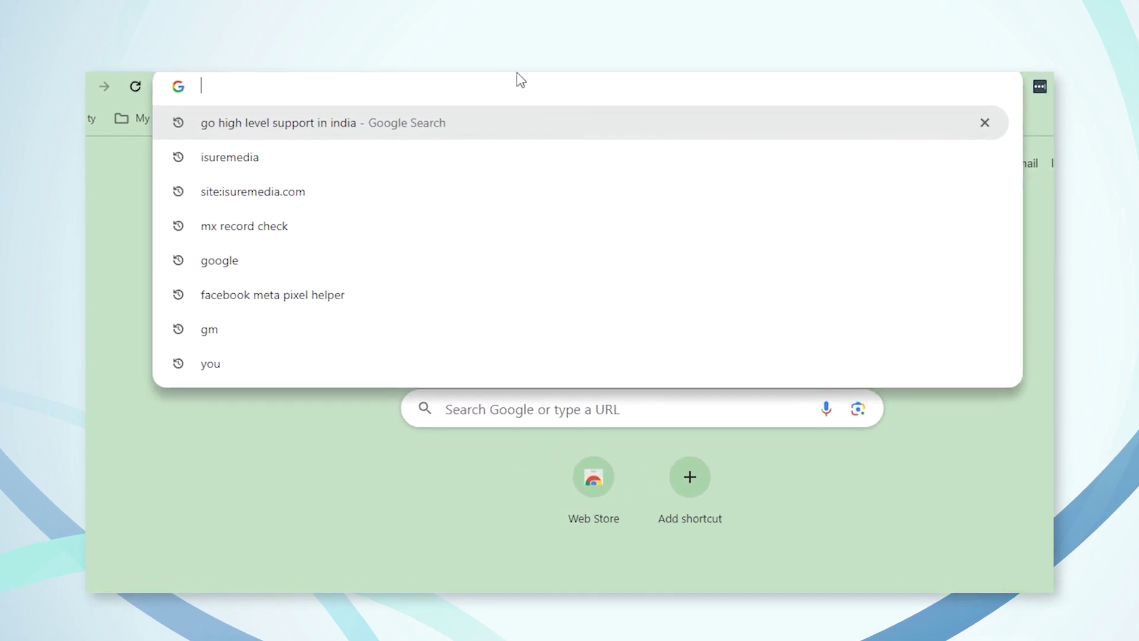
text(siet)
key(BackSpace)
key(BackSpace)
text(te map generat)
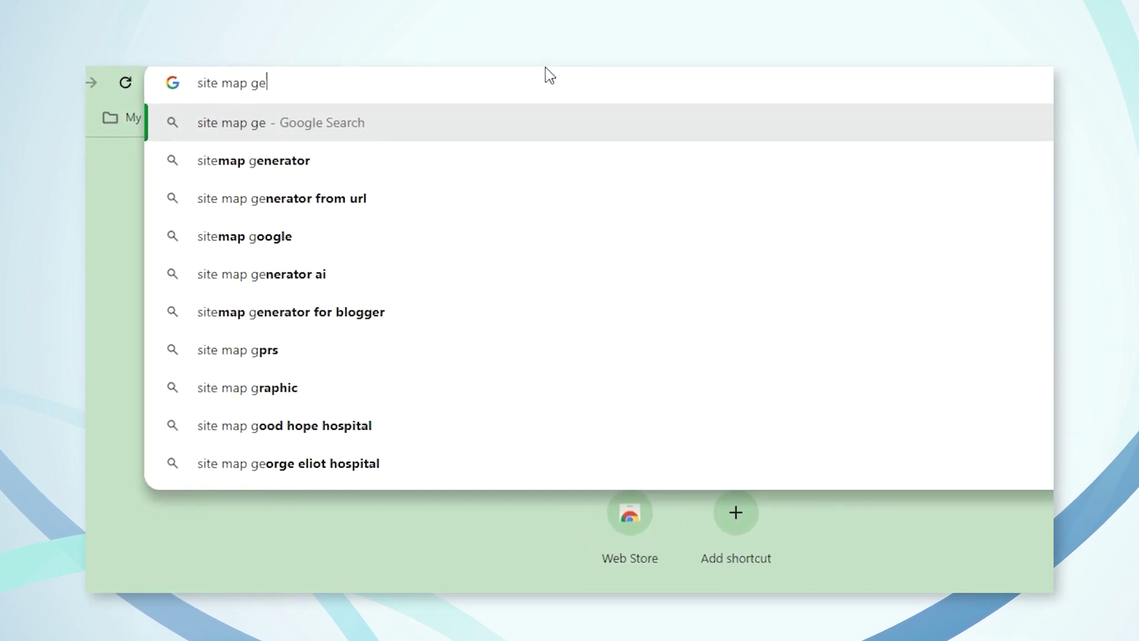
text(or)
key(Return)
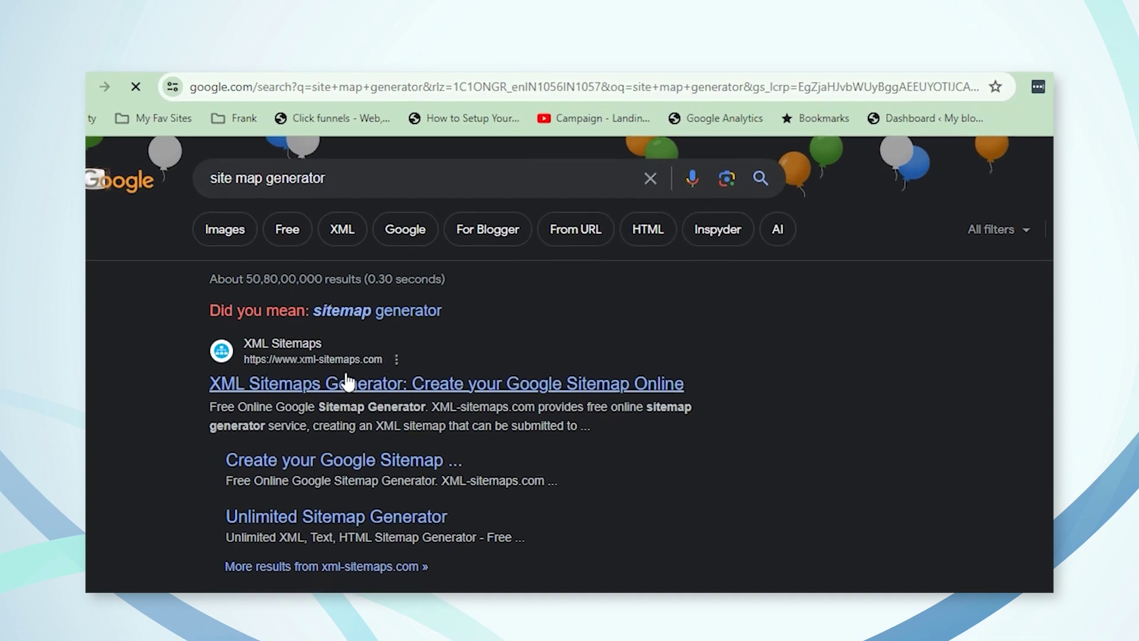
click(356, 380)
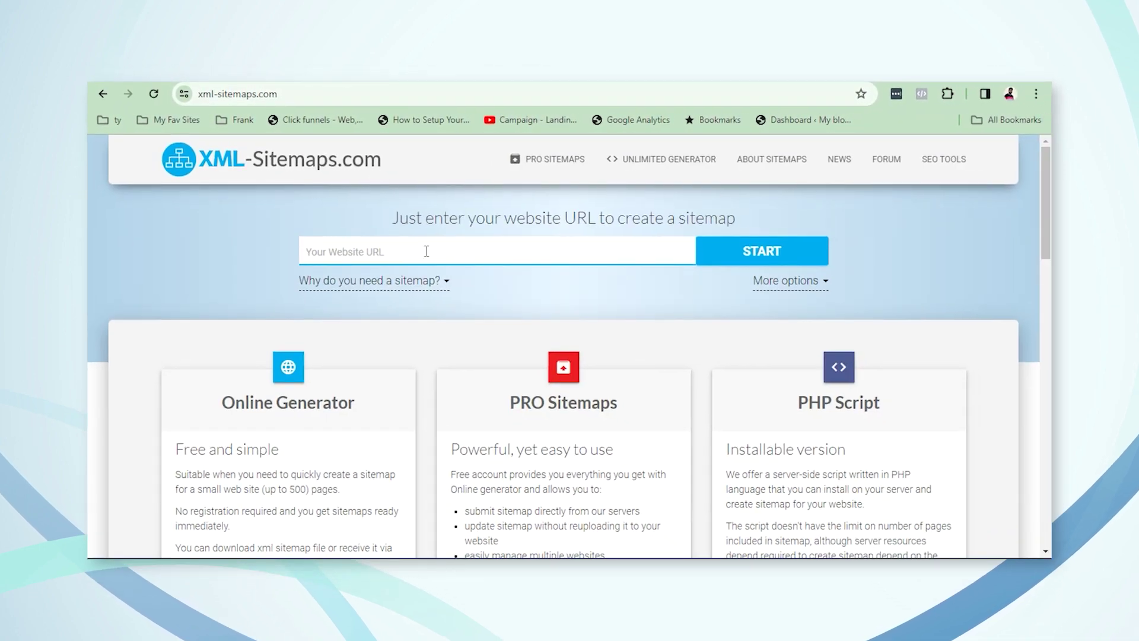
- Generate a sitemap for isuremedia.com and review its sitemap details and the preview of listed pages
text(isuremedia.com)
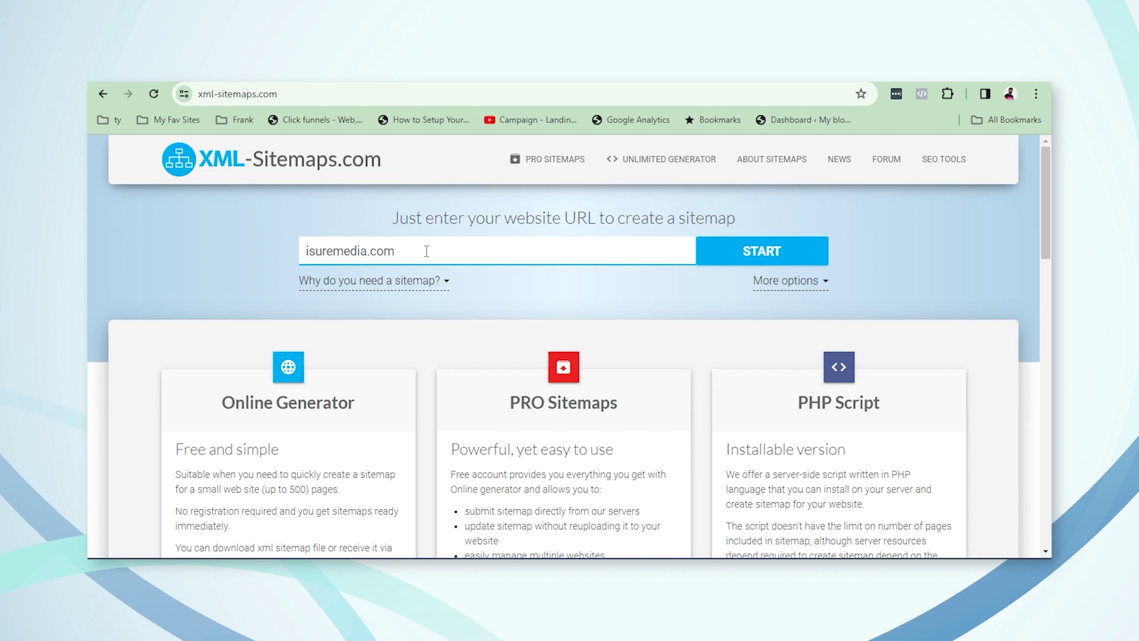
click(758, 259)
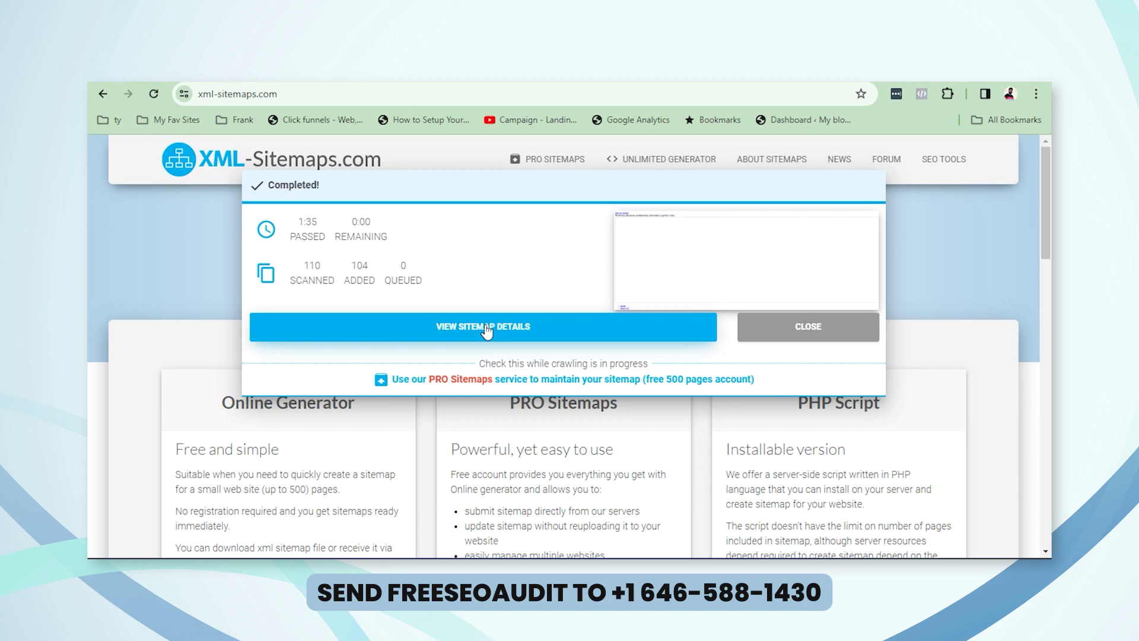
click(487, 331)
scroll(502, 435, down, 1)
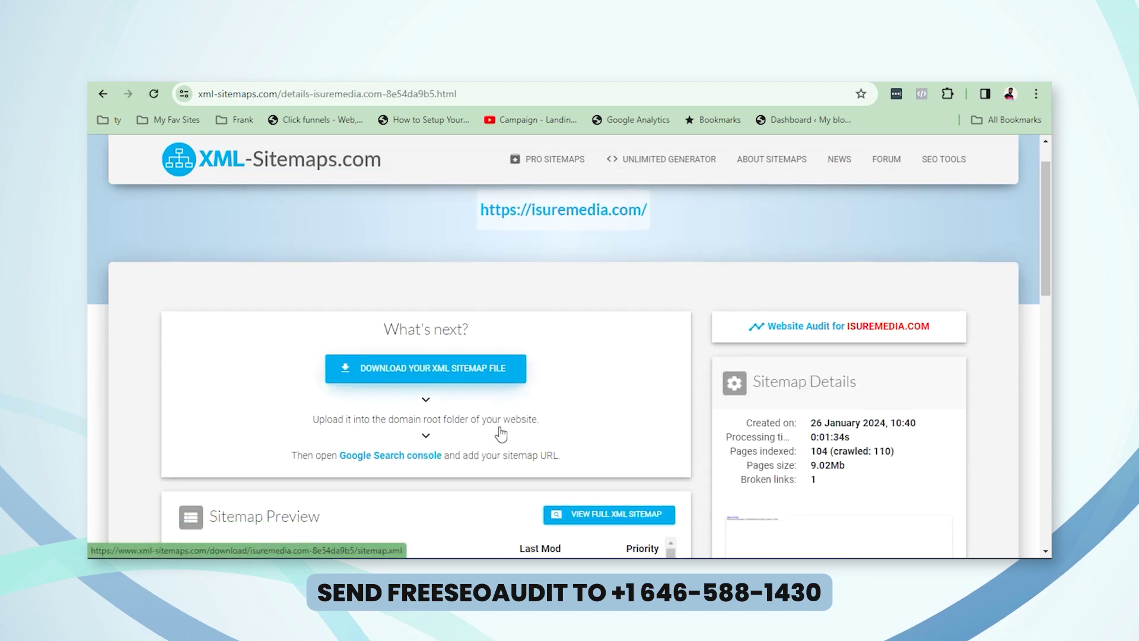
scroll(501, 435, down, 2)
scroll(331, 510, down, 5)
scroll(331, 511, down, 2)
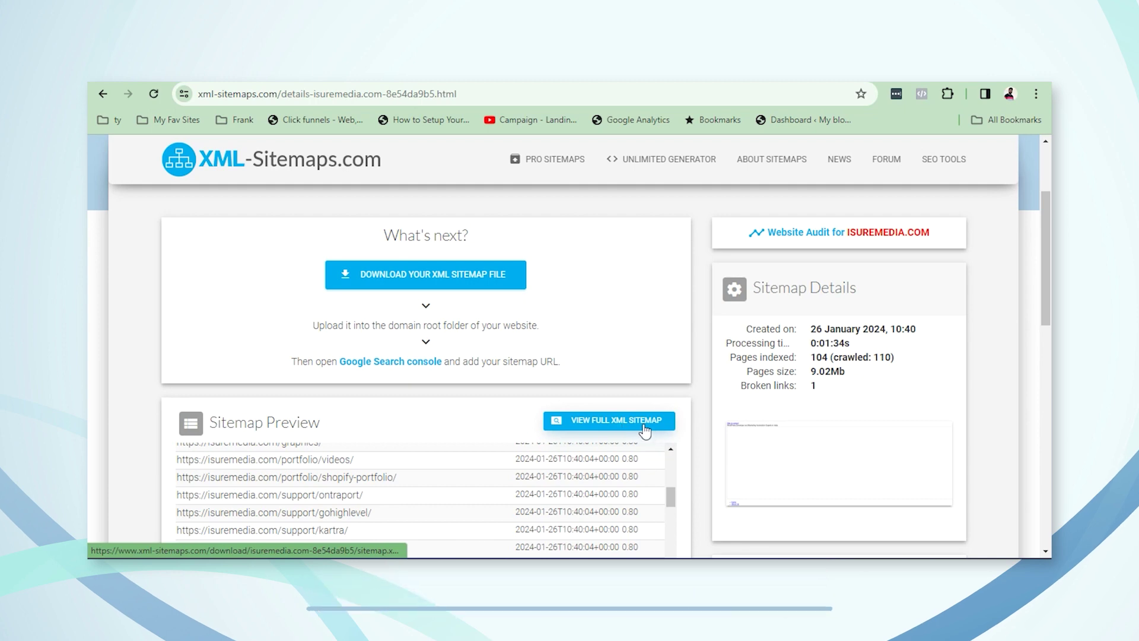
- Download the XML sitemap as sitemap.xml to the Downloads folder and show the saved file in its folder
click(446, 276)
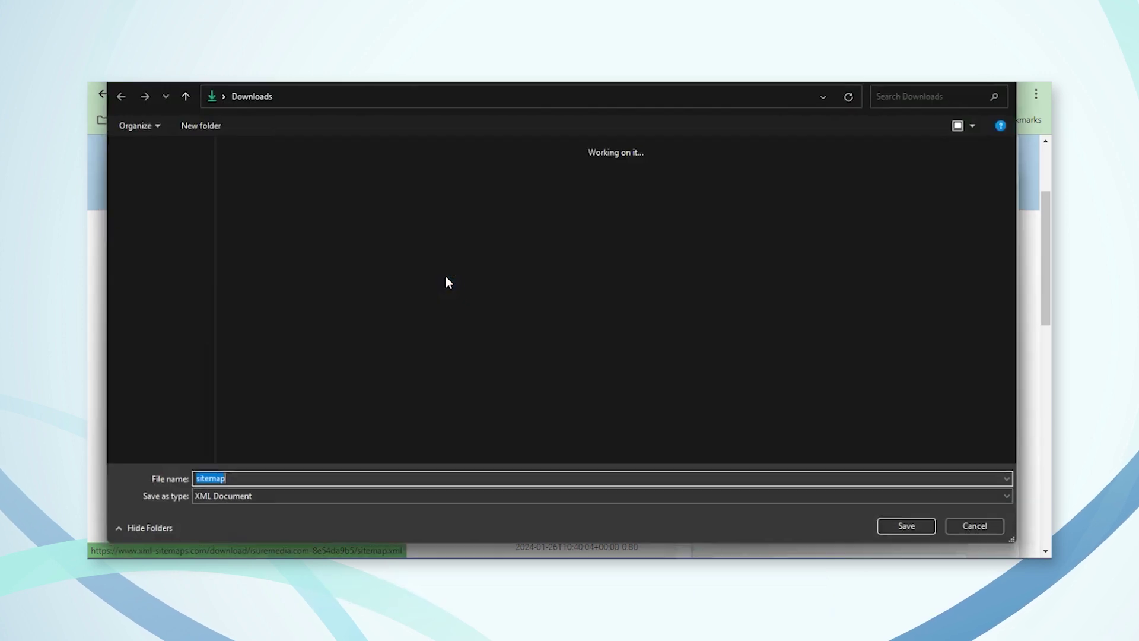
click(930, 533)
mouse_move(885, 141)
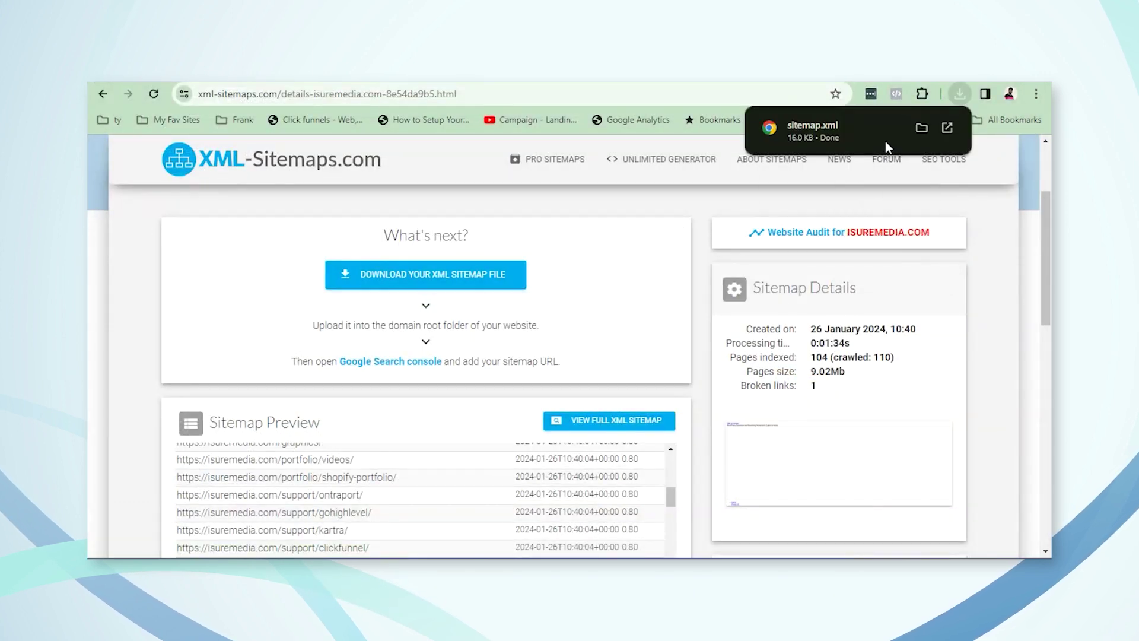
click(923, 128)
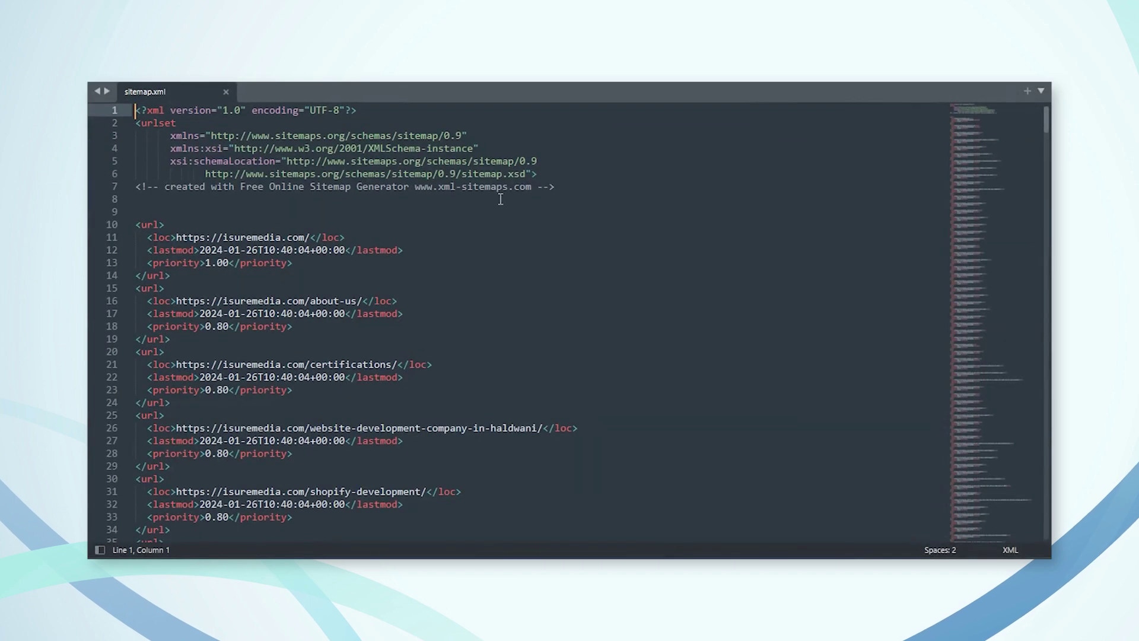
- Examine the URL entries of the downloaded sitemap.xml in the text editor
scroll(378, 364, down, 5)
scroll(378, 363, down, 5)
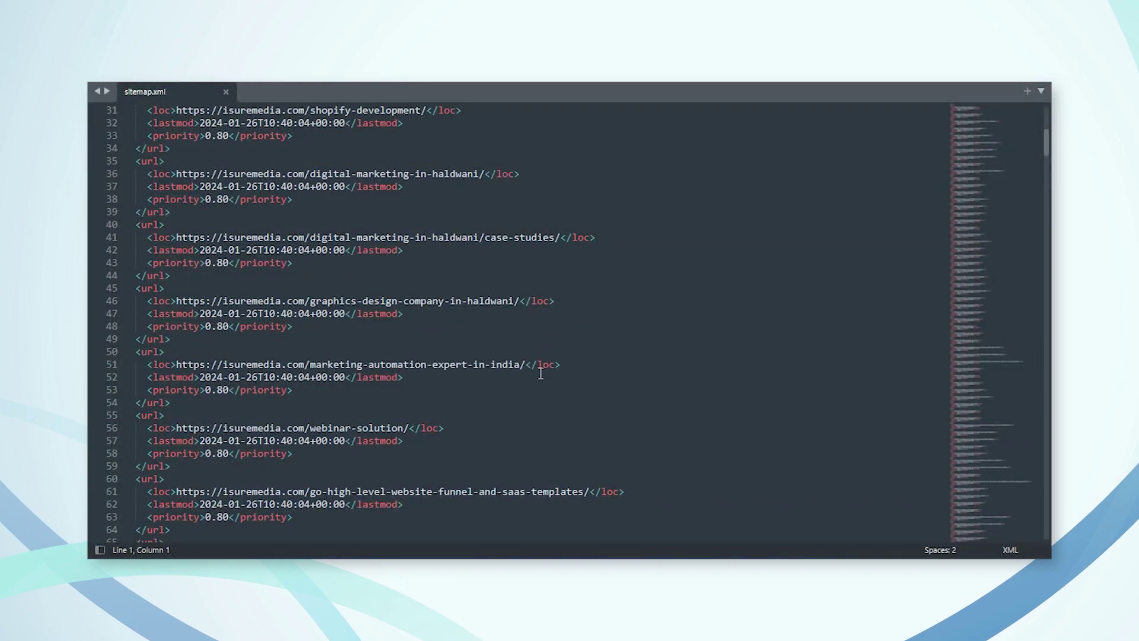
scroll(522, 344, down, 3)
click(605, 255)
scroll(405, 315, down, 3)
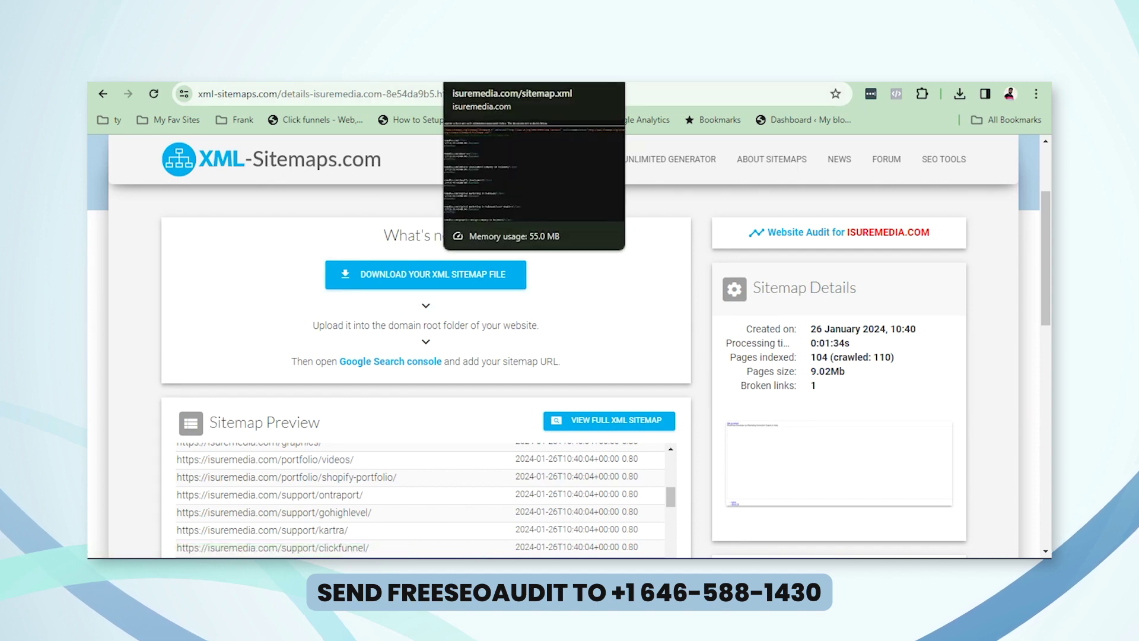
- View the live sitemap at isuremedia.com/sitemap.xml, highlighting its full address and the website-development-company-in-haldwani entry
click(475, 73)
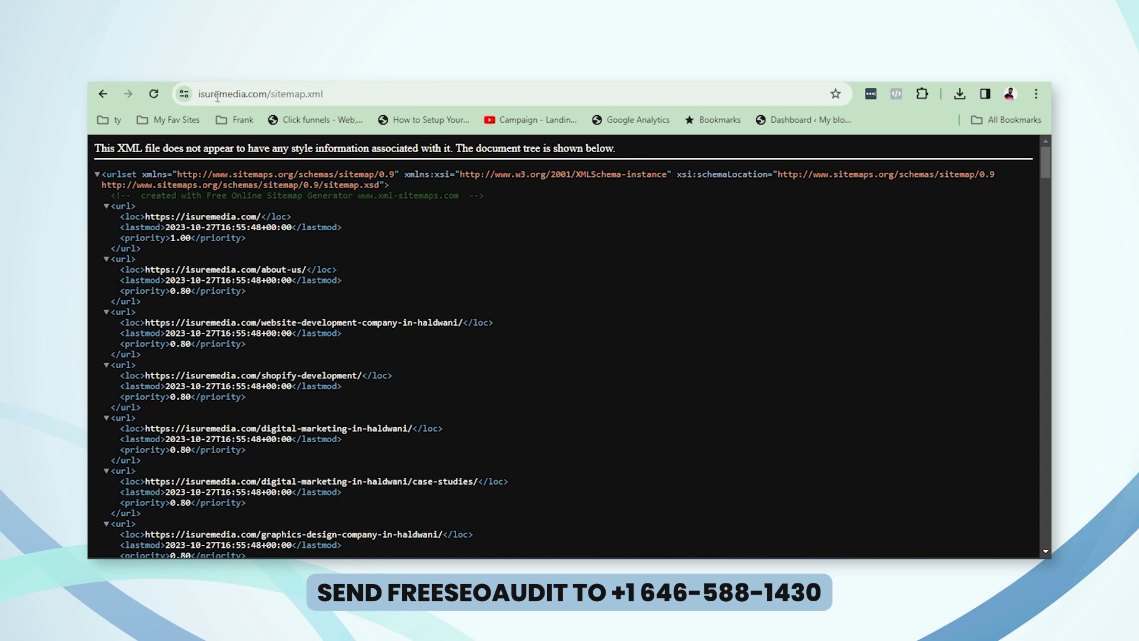
click(357, 94)
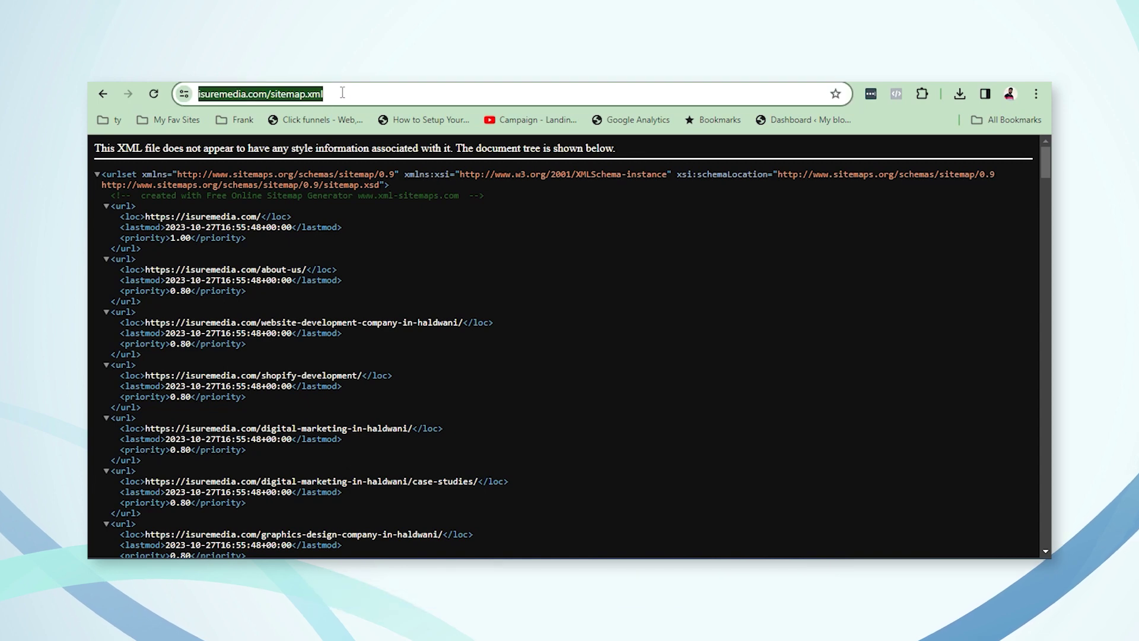
click(365, 95)
drag(372, 98, 192, 95)
click(390, 95)
drag(390, 94, 191, 92)
click(374, 92)
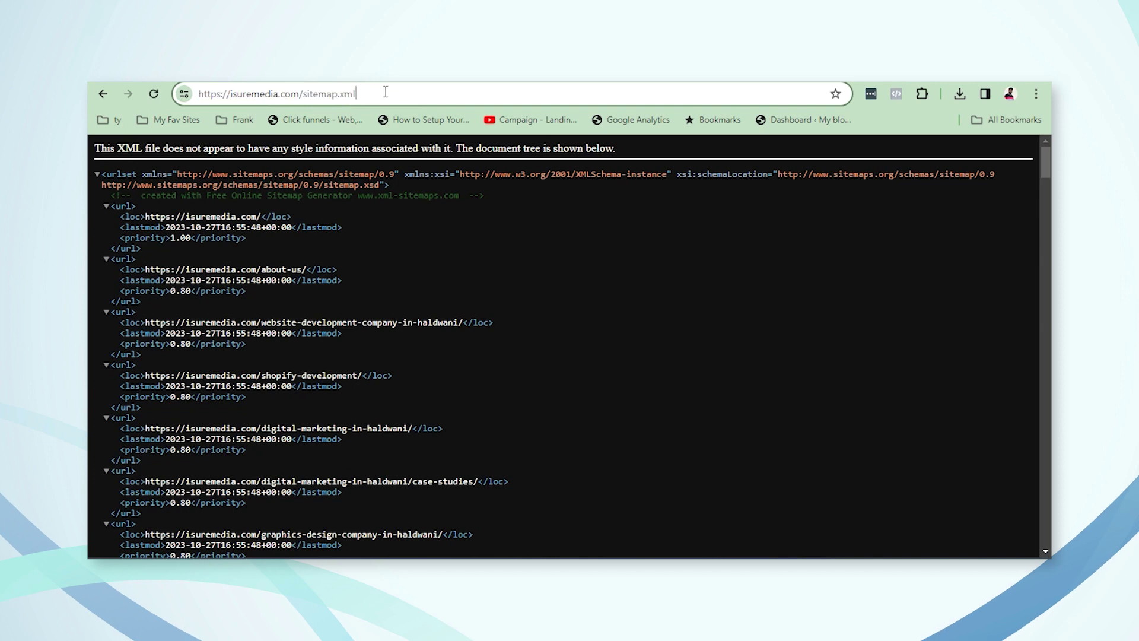
drag(399, 92, 187, 92)
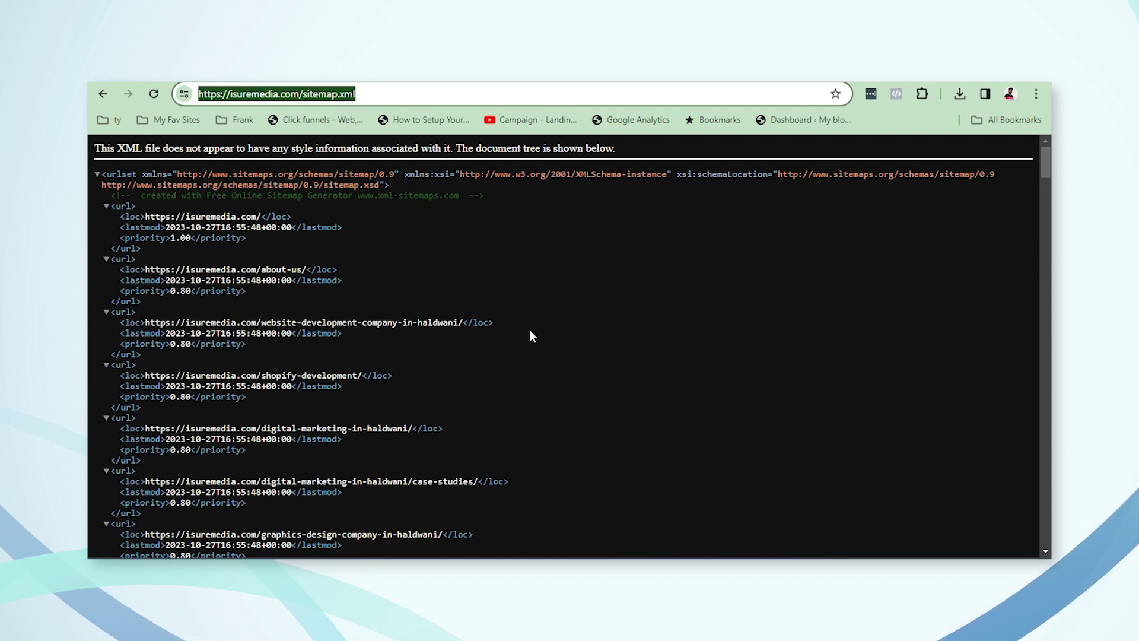
drag(508, 322, 119, 324)
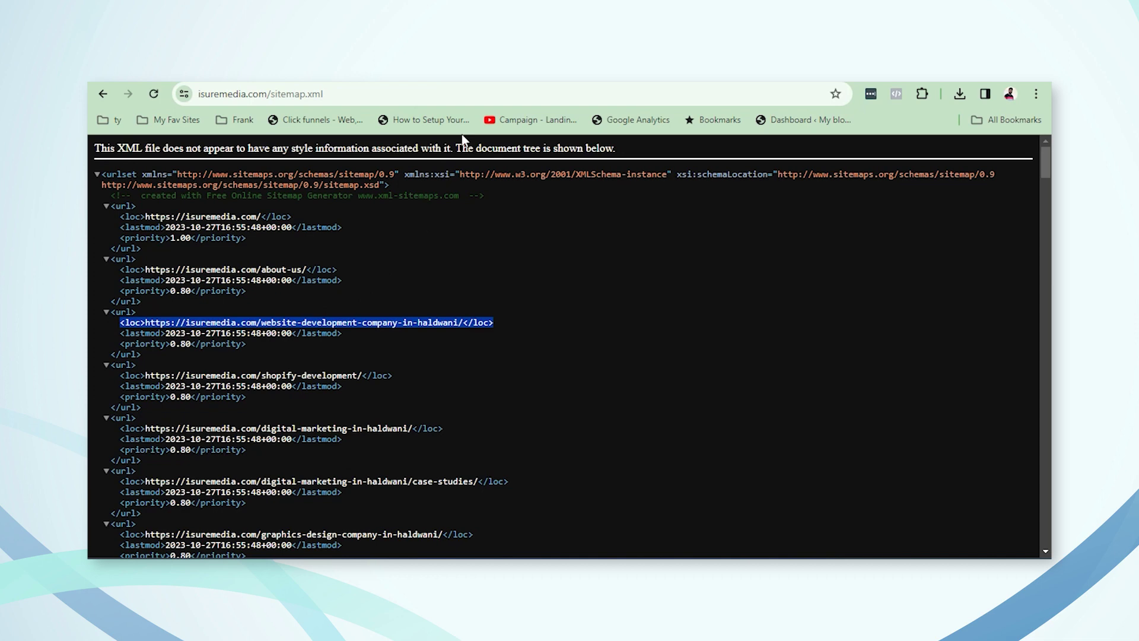
drag(528, 323, 117, 323)
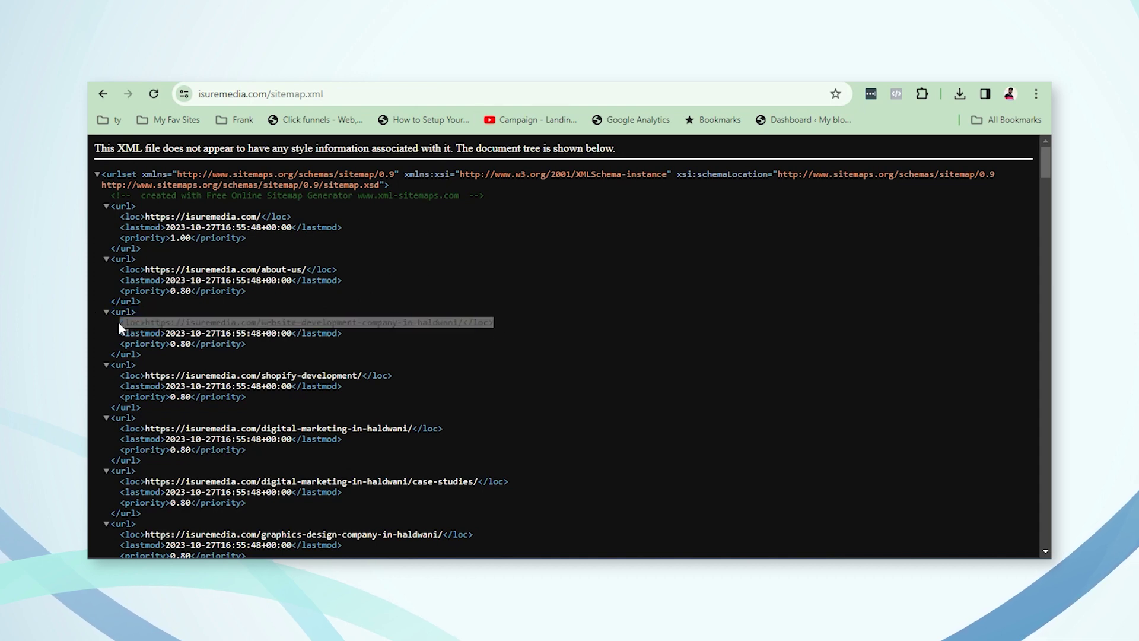
- Highlight the website-development-company-in-haldwani location entry in the live sitemap again
click(515, 328)
drag(145, 321, 121, 324)
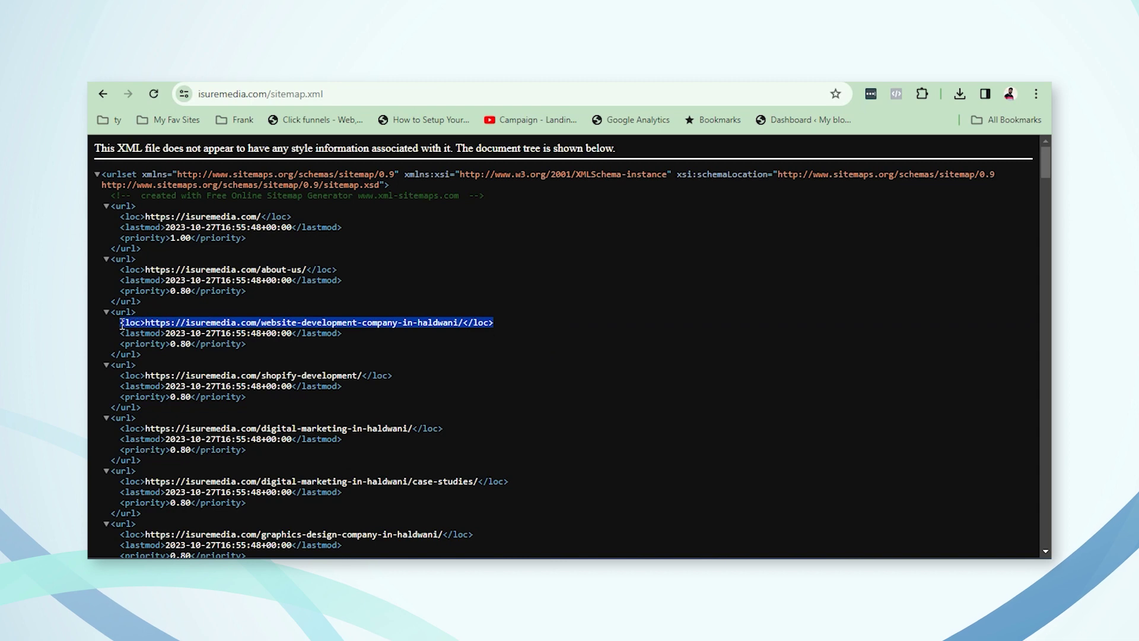
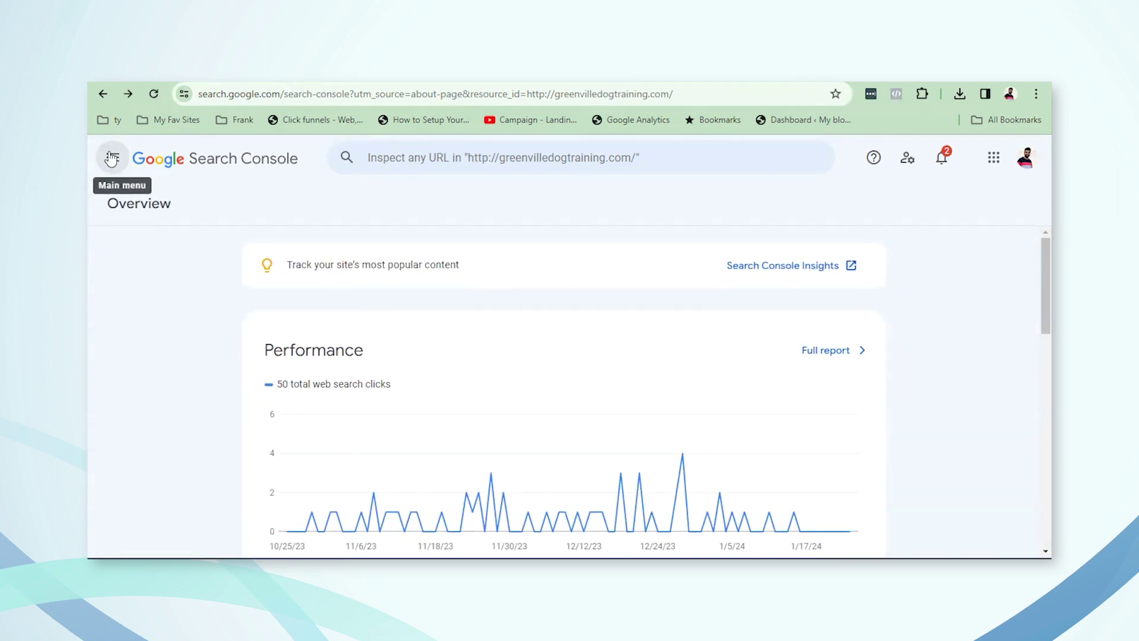
- In Google Search Console, start adding a new Domain property for isuremedia.com
click(202, 205)
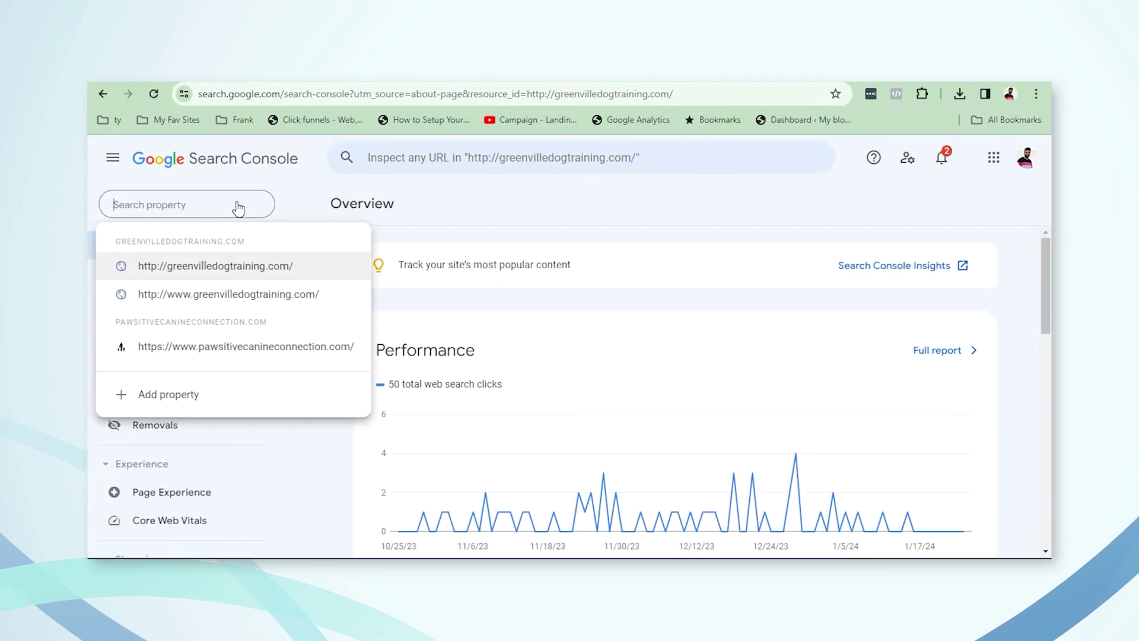
click(123, 396)
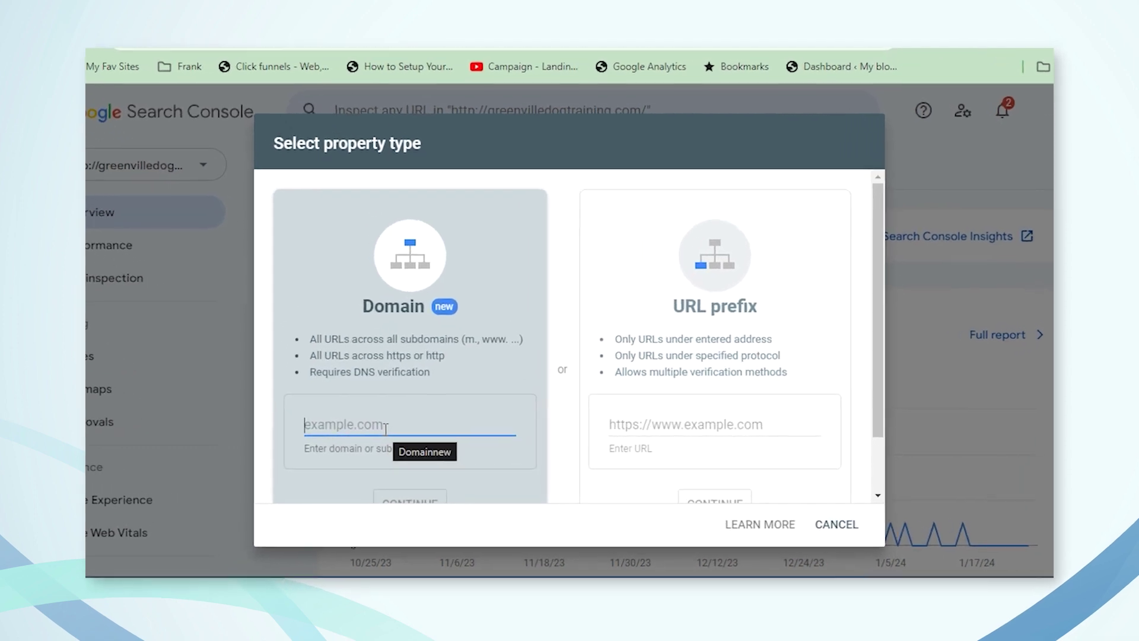
text(isuremedia.c)
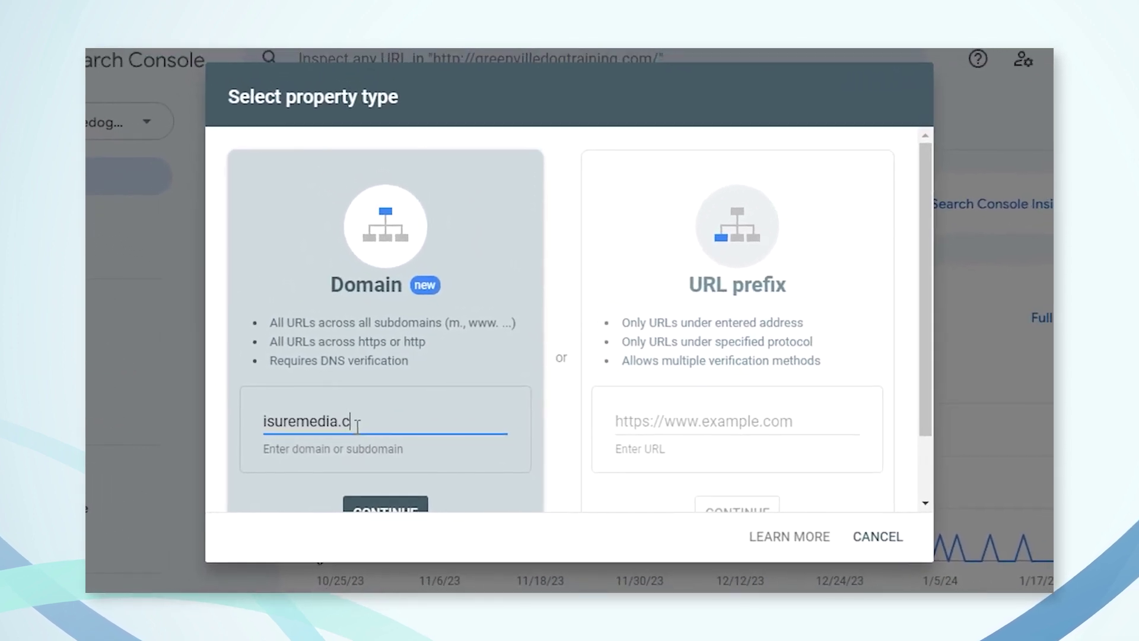
text(om)
scroll(373, 478, down, 2)
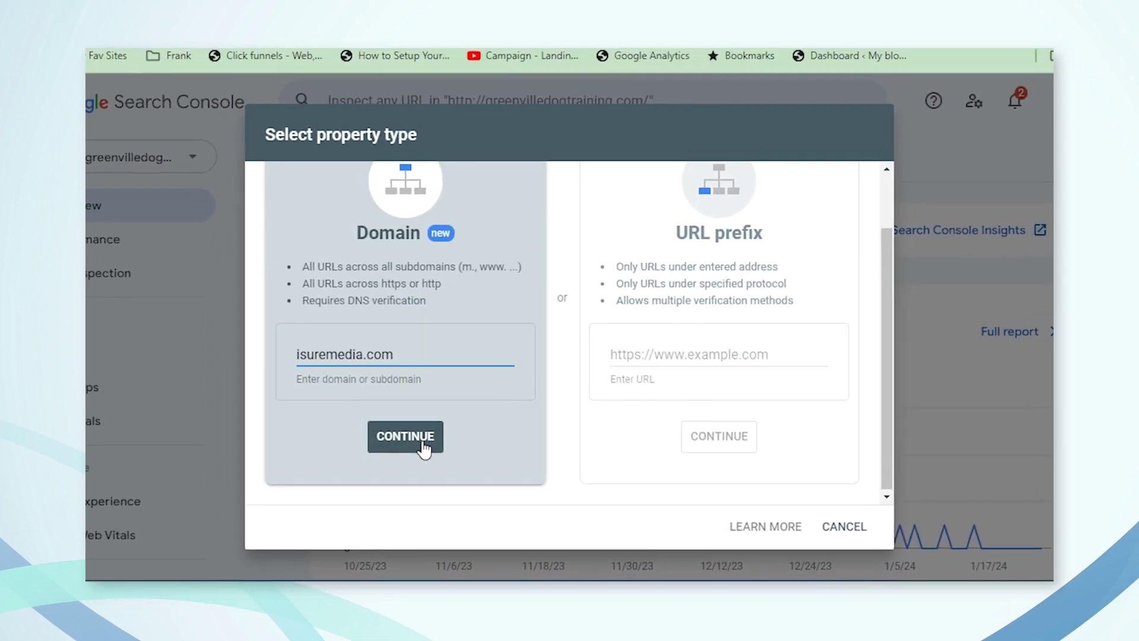
click(423, 444)
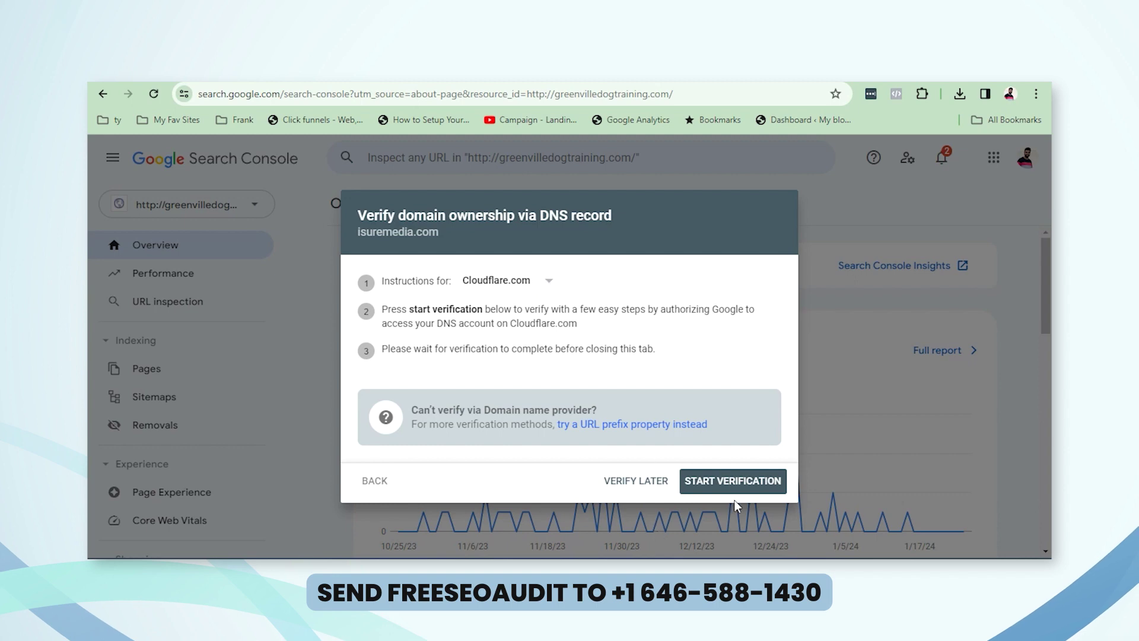
- Review the Cloudflare.com DNS verification for isuremedia.com, try starting it, and highlight the note on verifying without the domain name provider
click(547, 283)
click(650, 301)
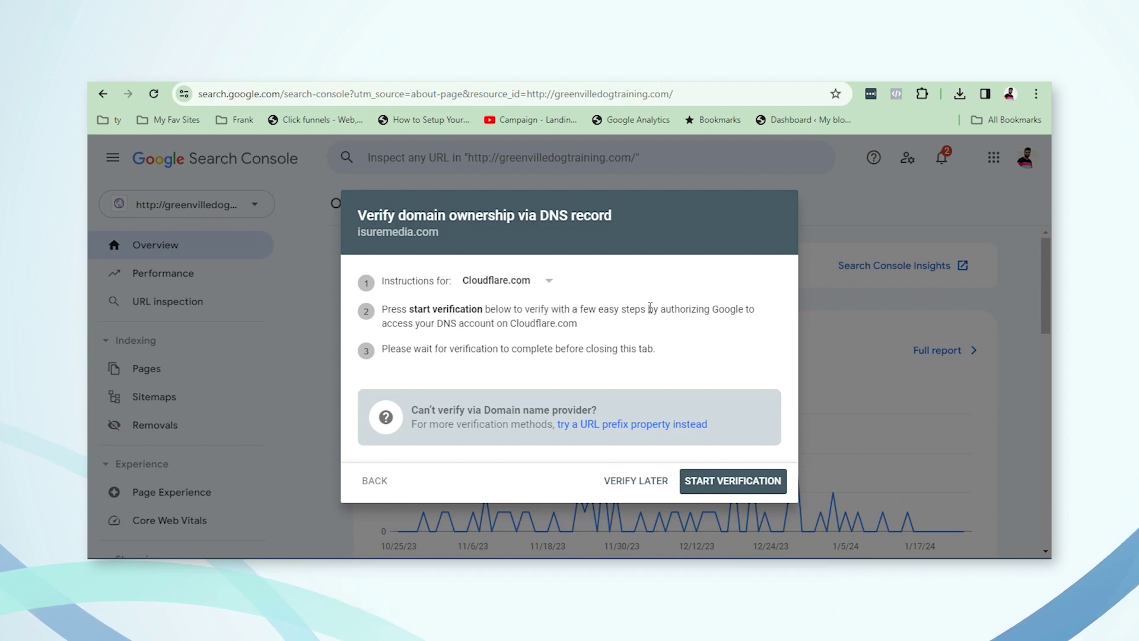
click(755, 482)
click(670, 74)
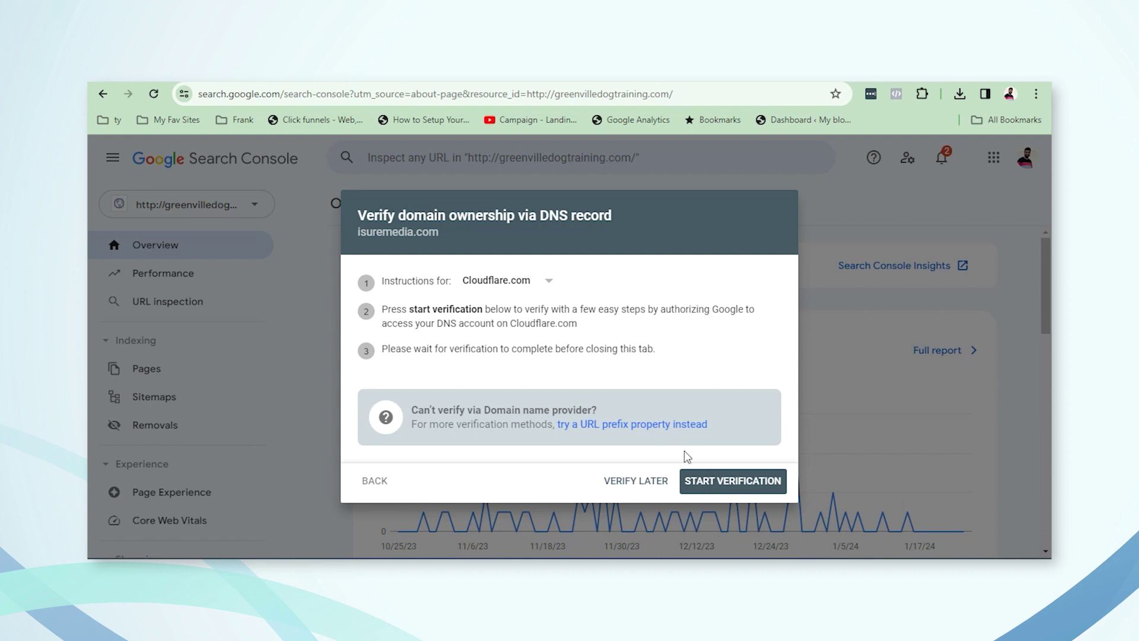
drag(476, 409, 598, 412)
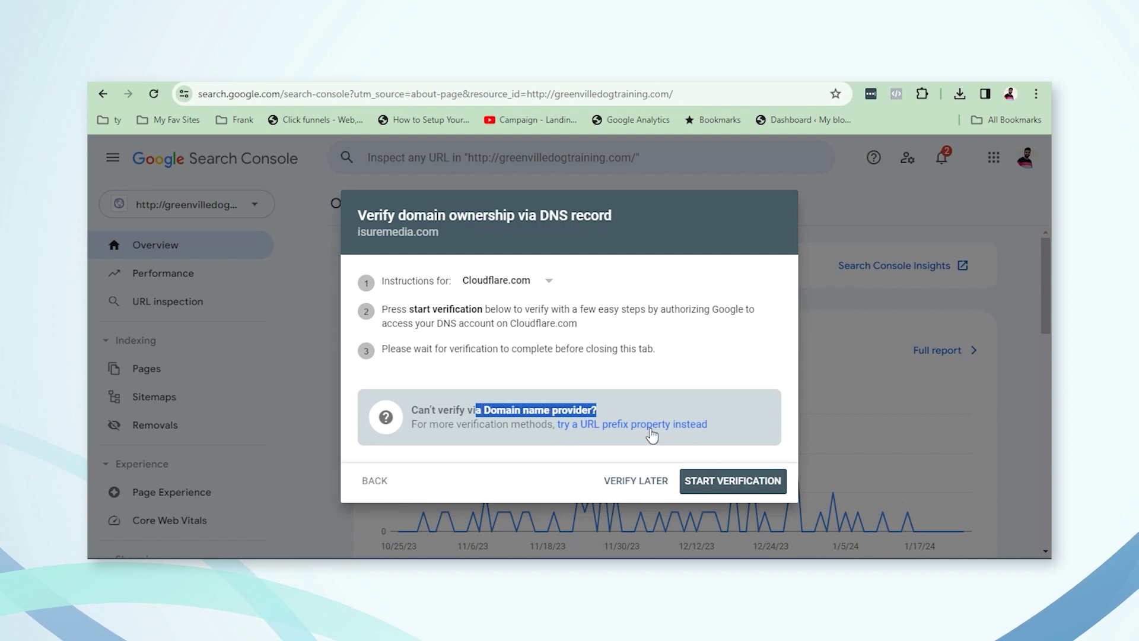
click(690, 425)
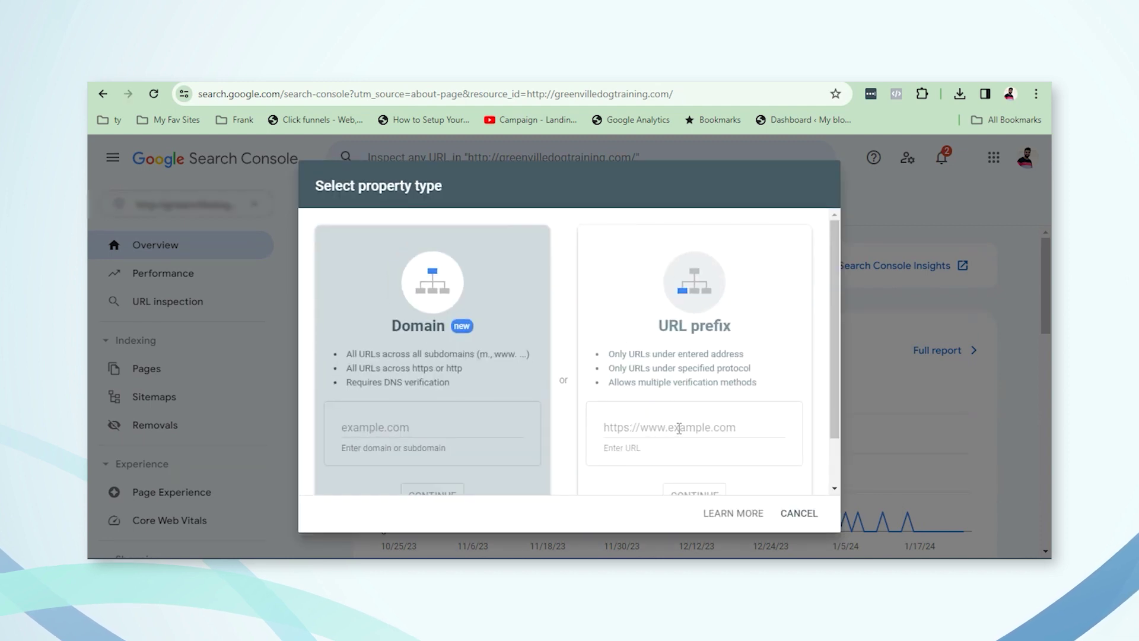
click(678, 427)
text(isurme)
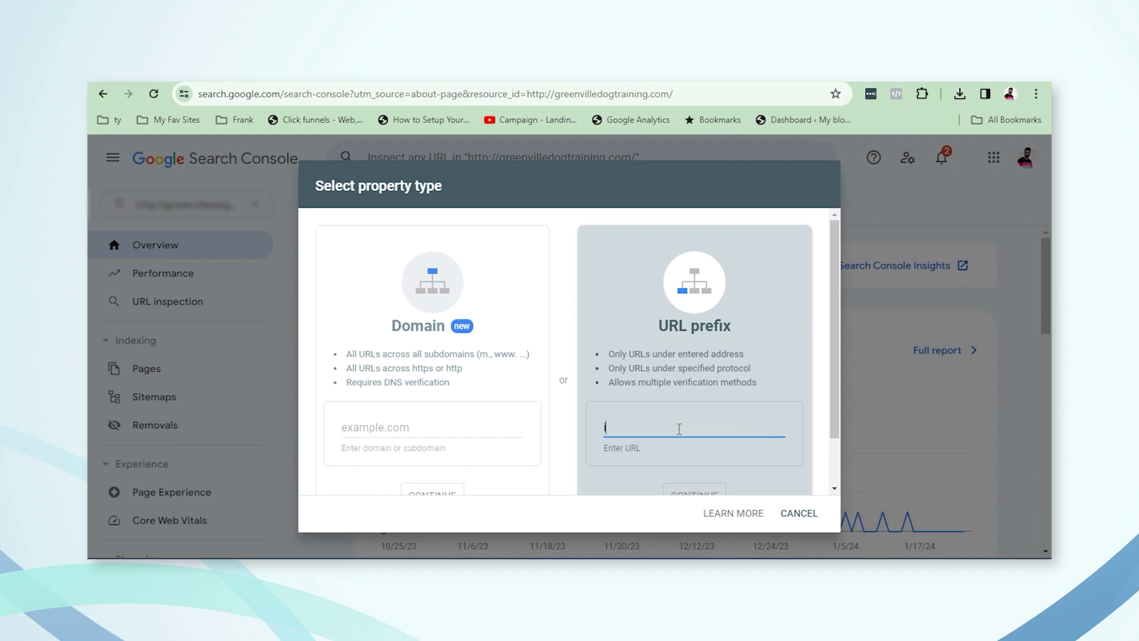
key(BackSpace)
key(BackSpace)
key(BackSpace)
text(emedia.com)
scroll(636, 363, down, 1)
click(699, 436)
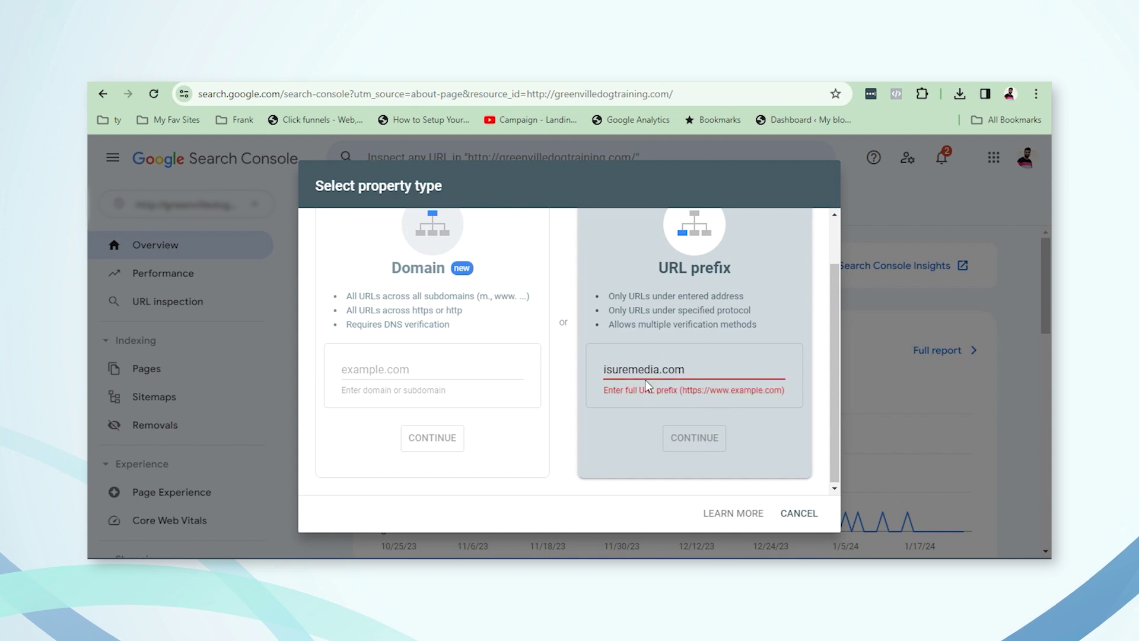
click(606, 368)
text(https://)
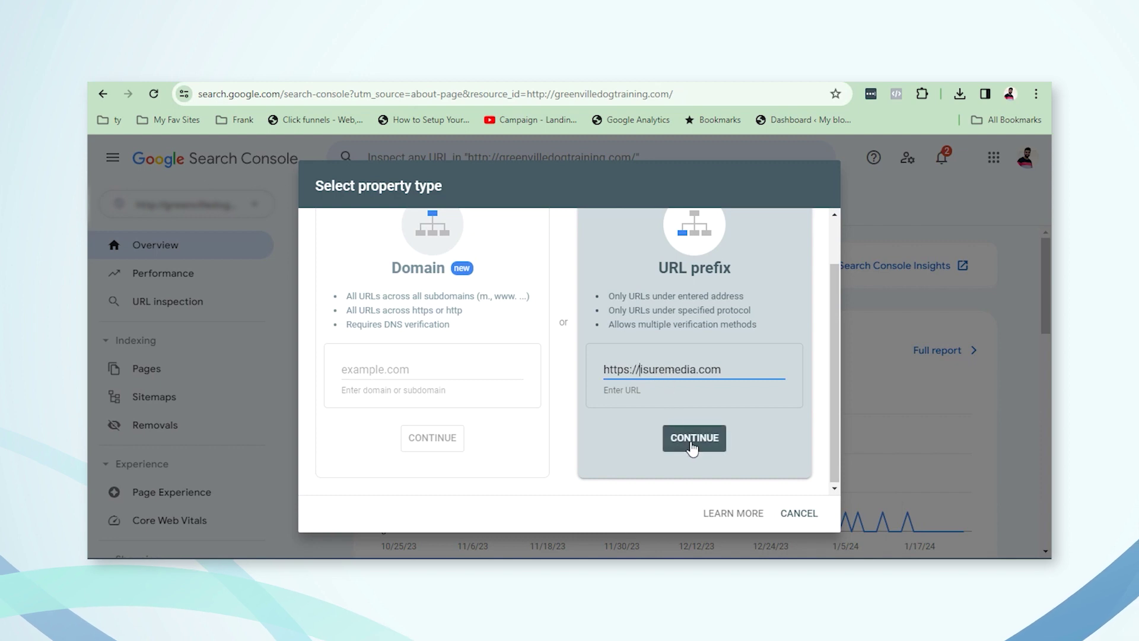
click(691, 442)
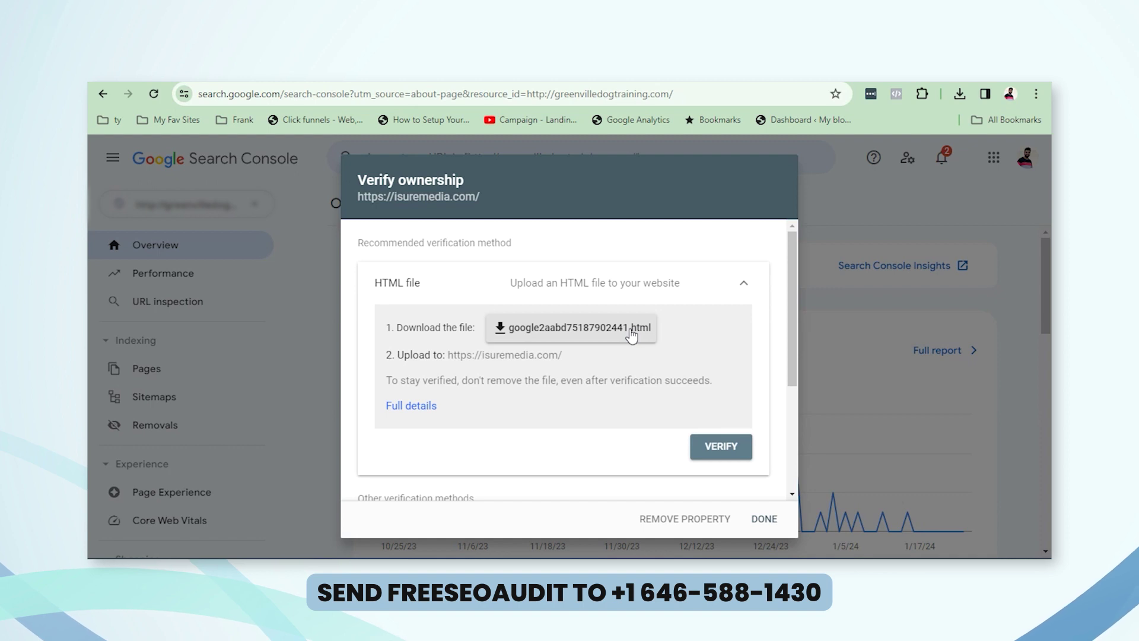
click(763, 519)
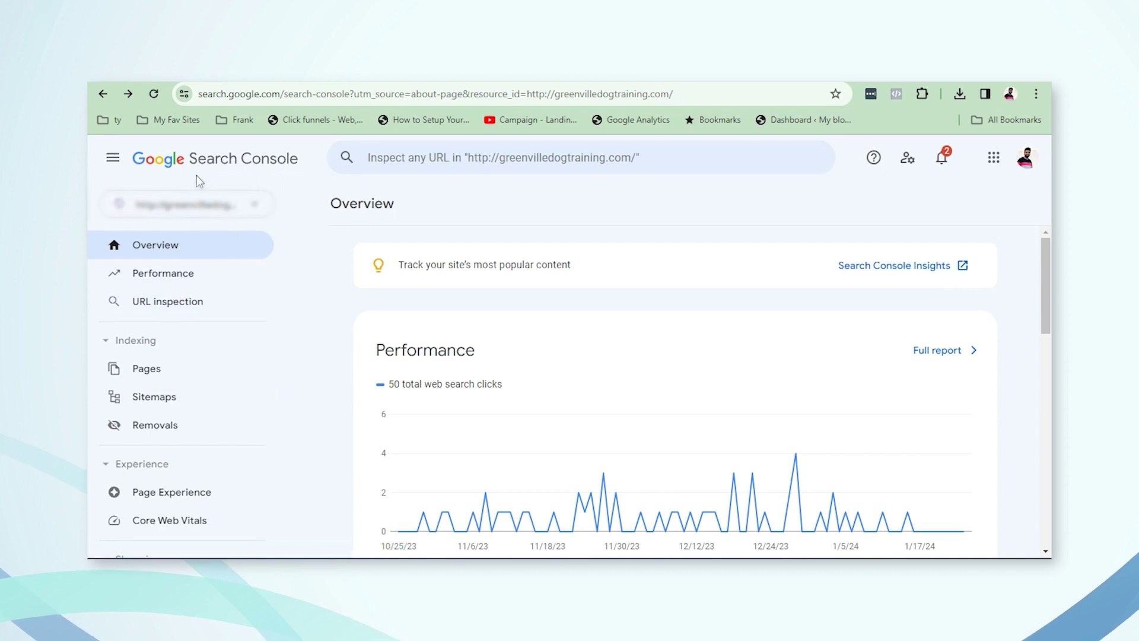
- View the submitted sitemaps of the current property and the options available for its /sitemap_index.xml entry
click(148, 399)
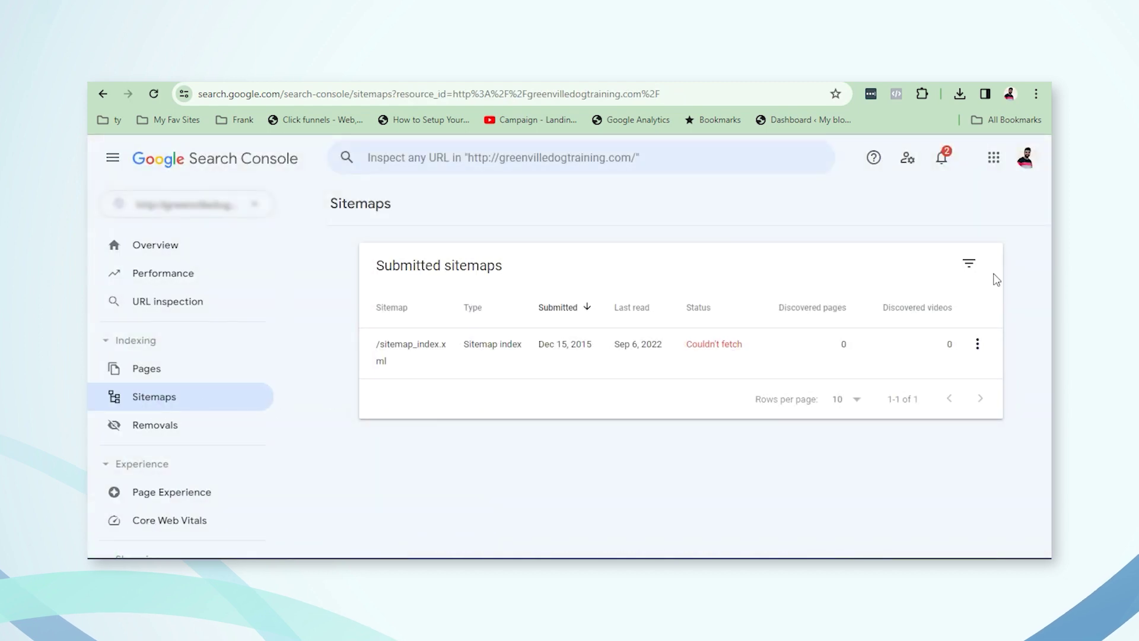
click(978, 349)
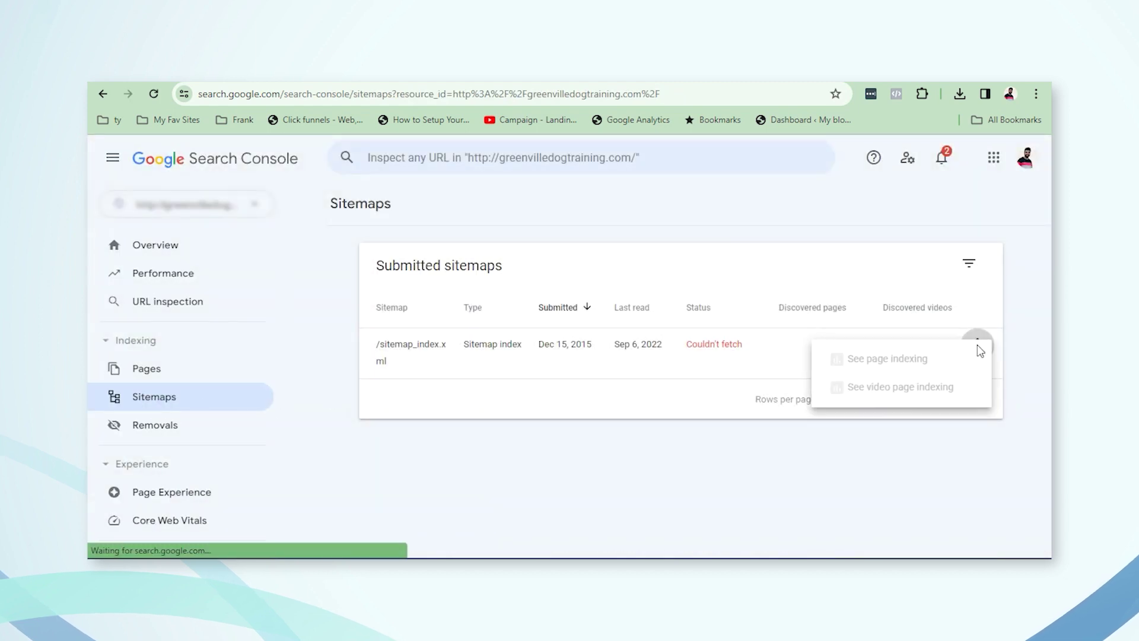
click(973, 276)
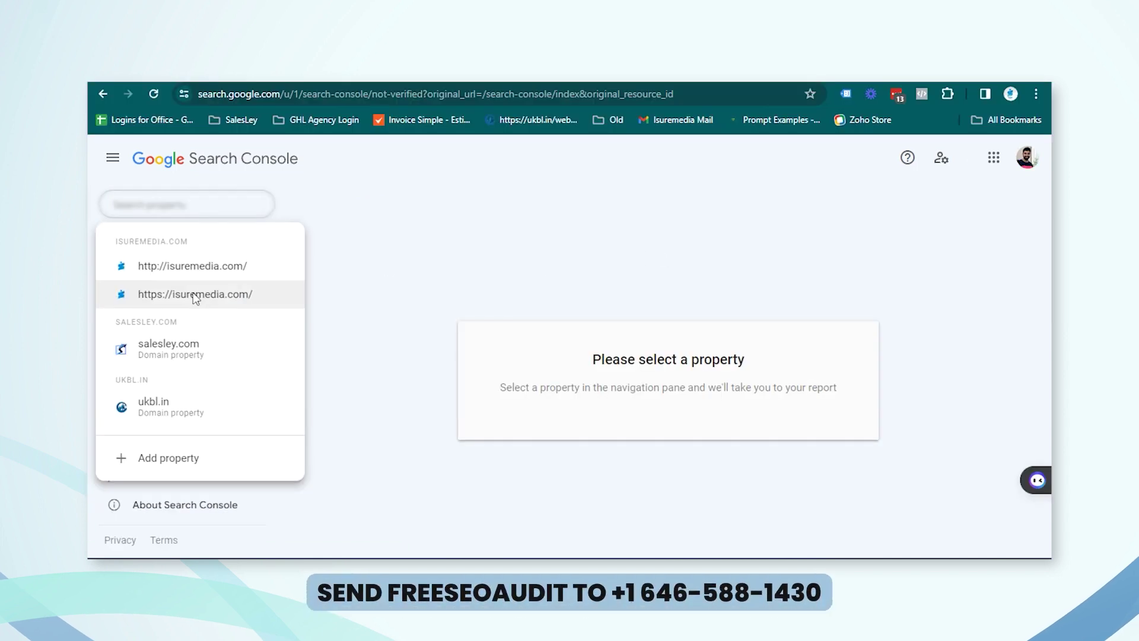
click(195, 295)
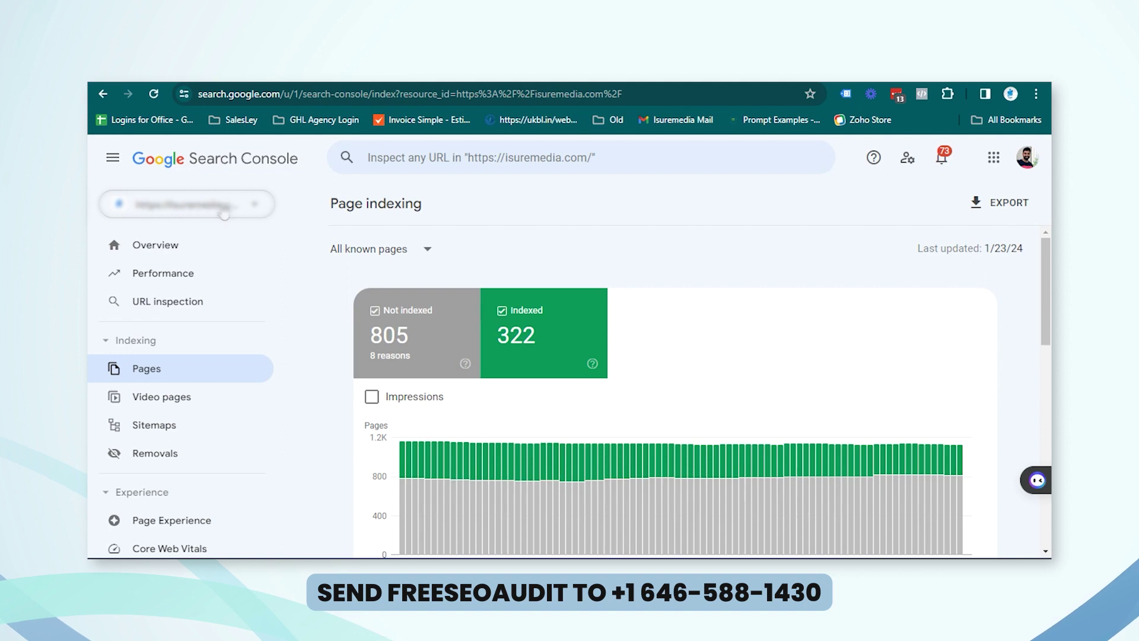
click(174, 432)
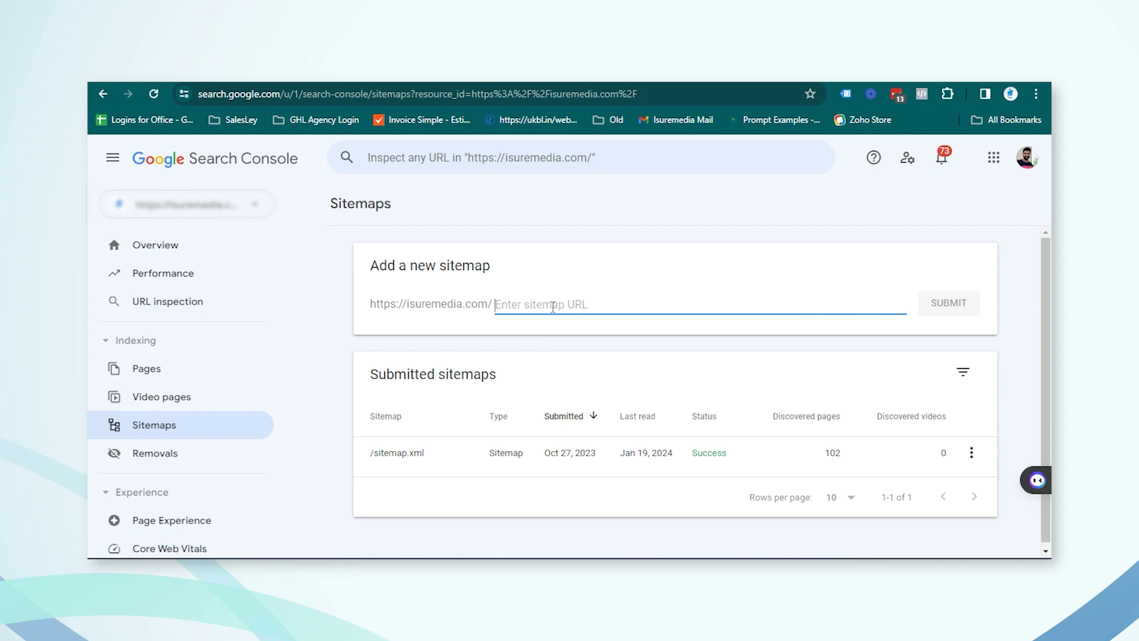
- Open the live sitemap at isuremedia.com/sitemap.xml in a new browser tab
key(ctrl+t)
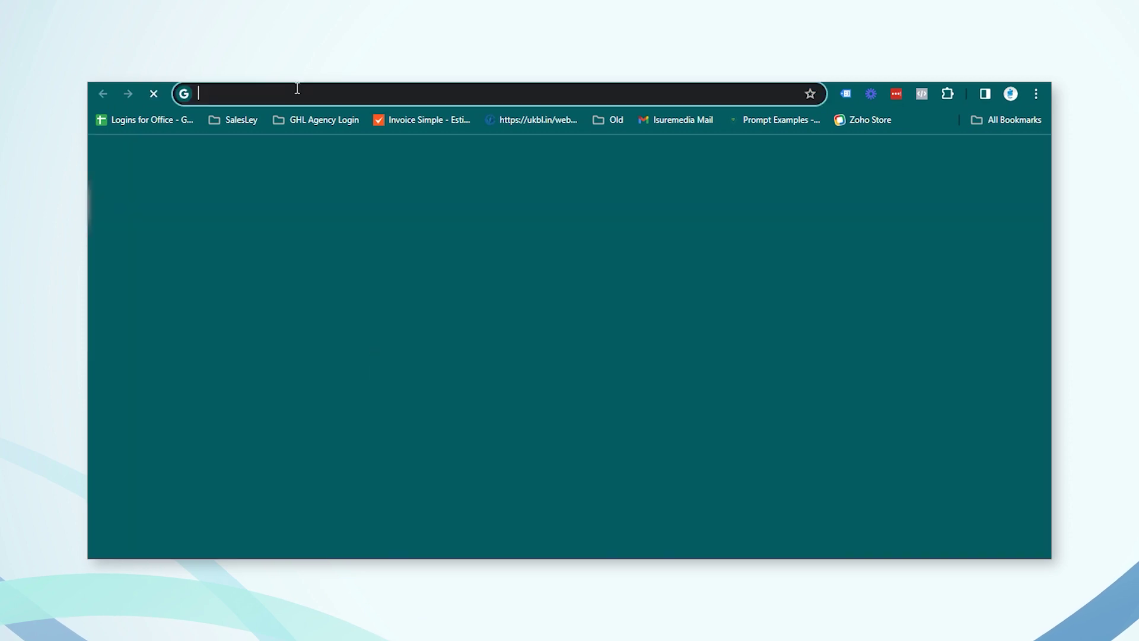
text(isure)
key(Right)
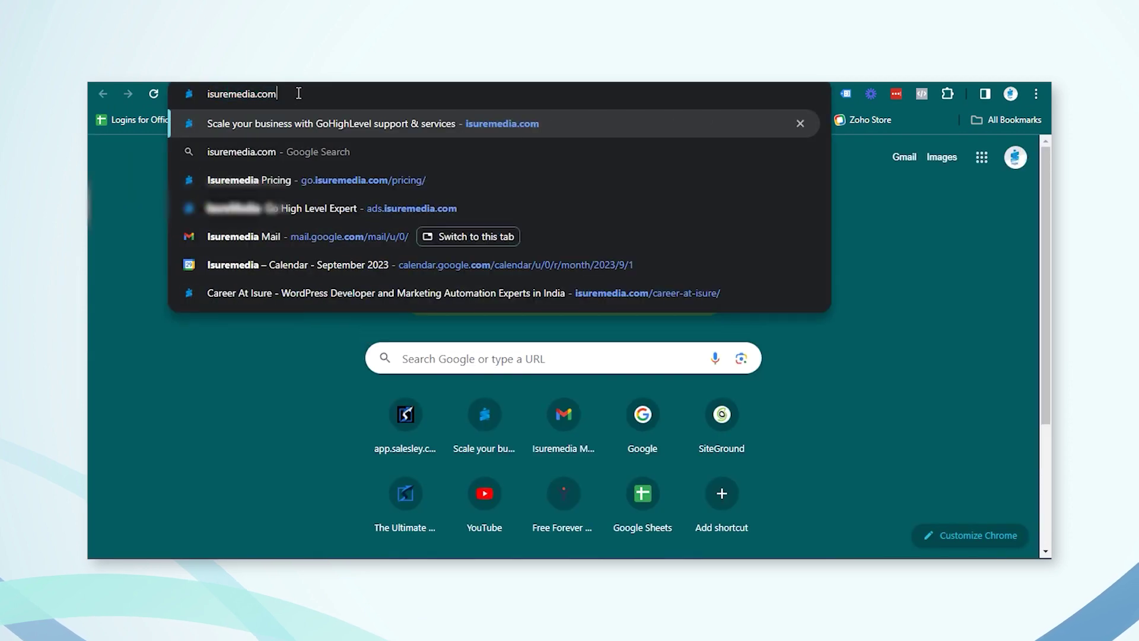
text(/sitemap.xml)
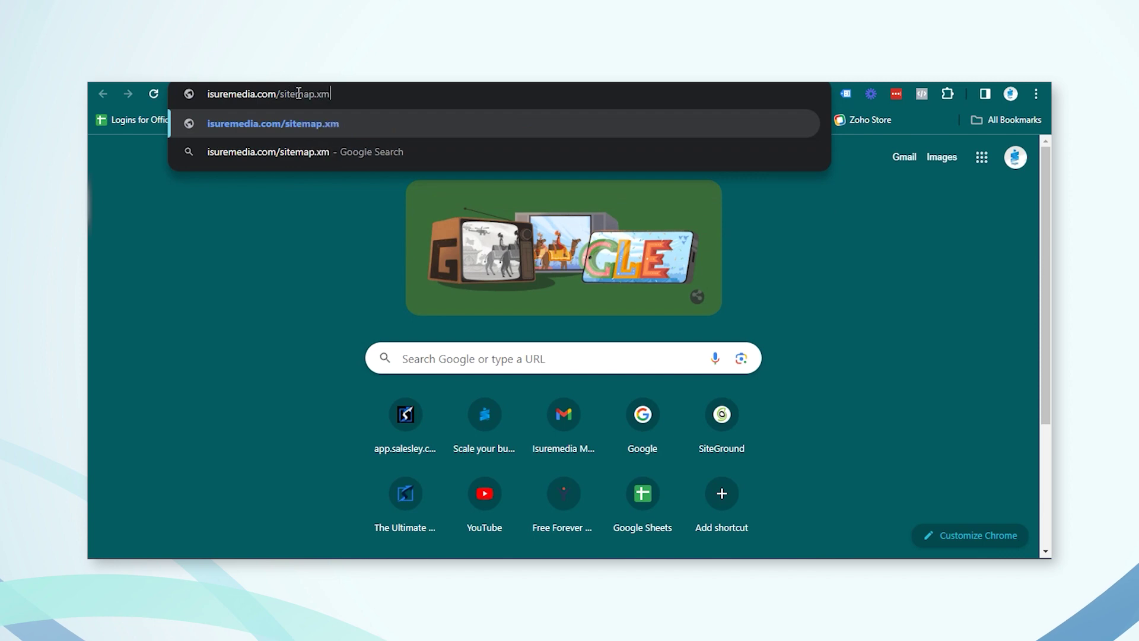
key(Return)
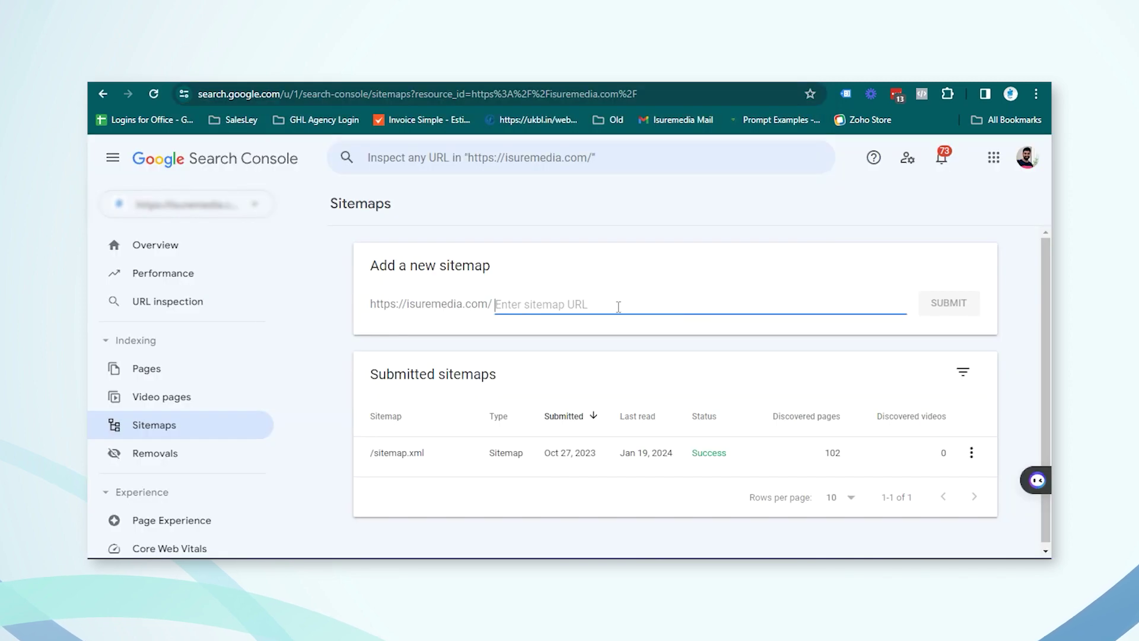
- Enter the live sitemap's address as the new sitemap and trim it to sitemap.xml after the site prefix
text(https://isuremedia.com/sitemap.xml)
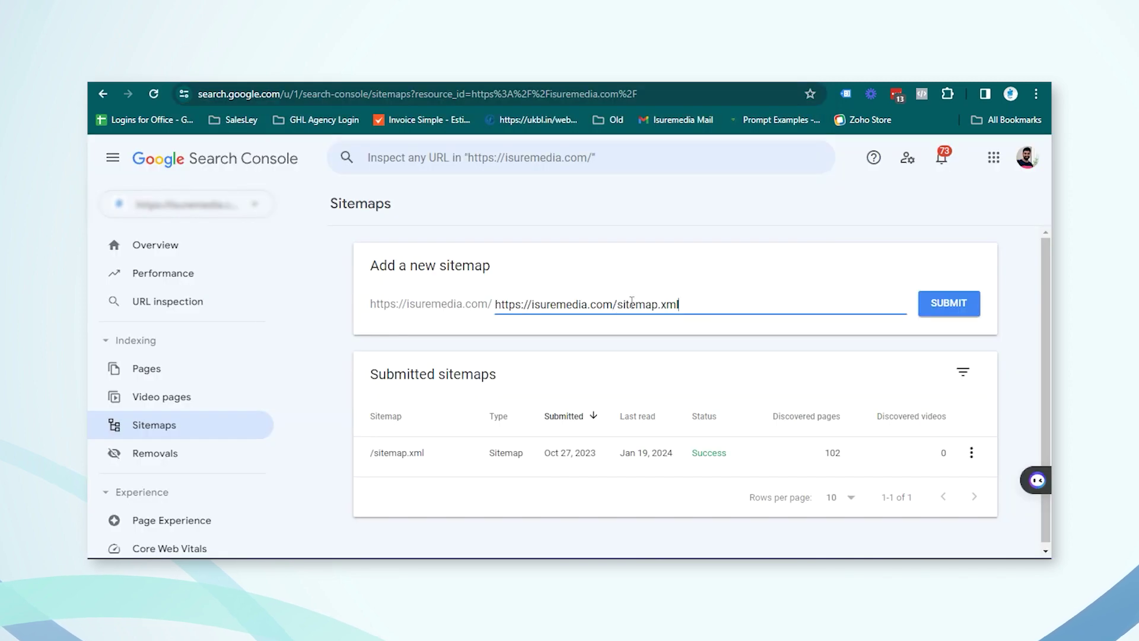
drag(615, 305, 473, 287)
key(BackSpace)
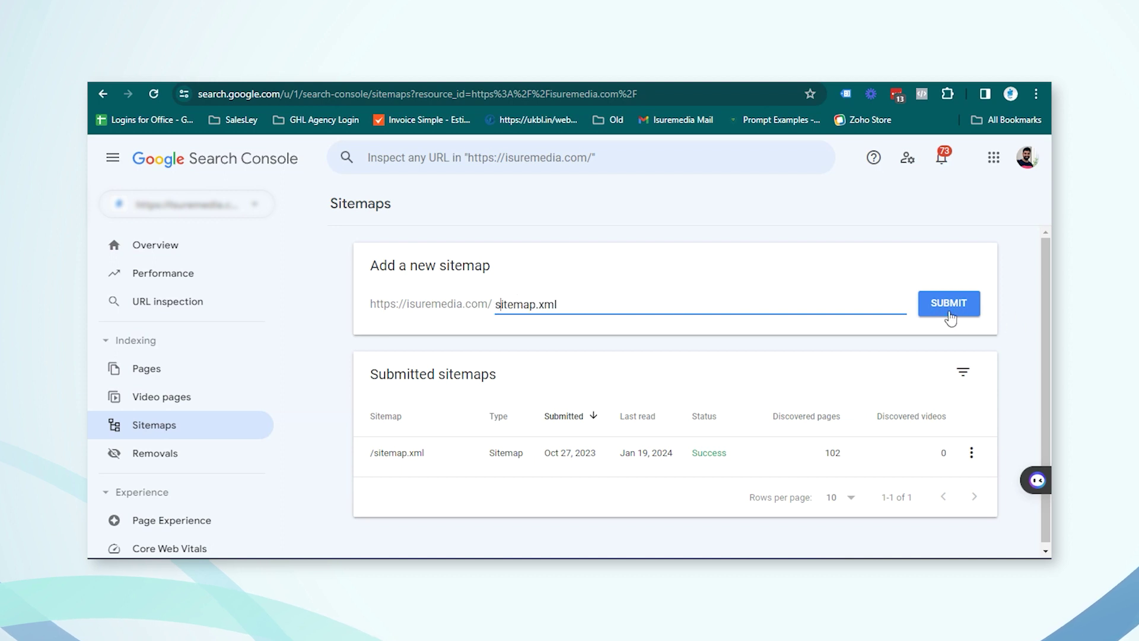
click(701, 368)
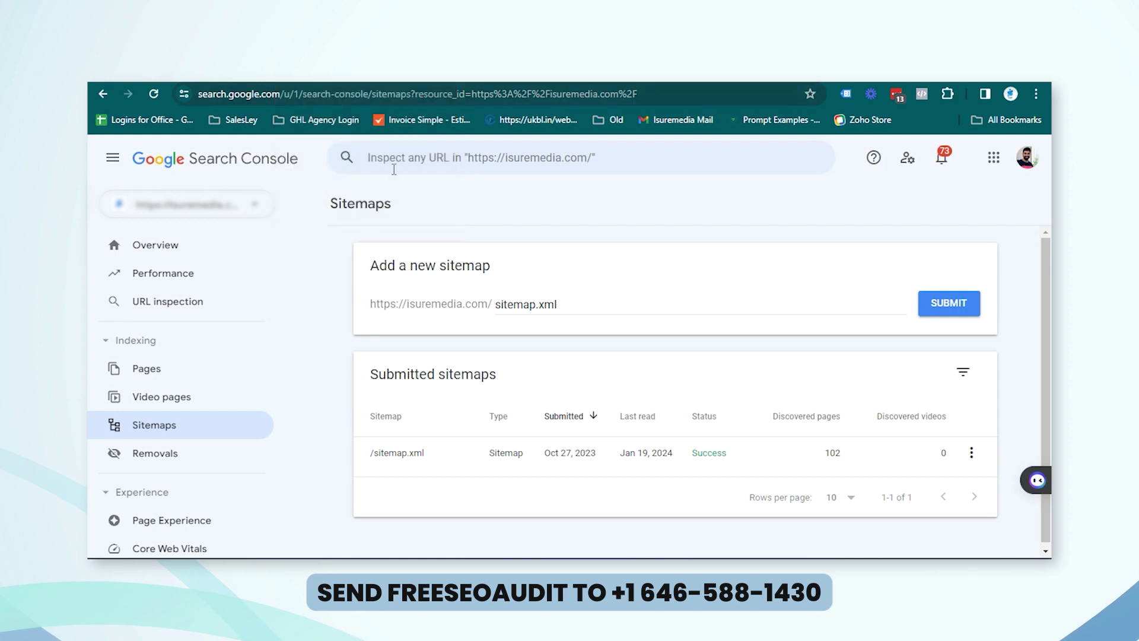
click(633, 164)
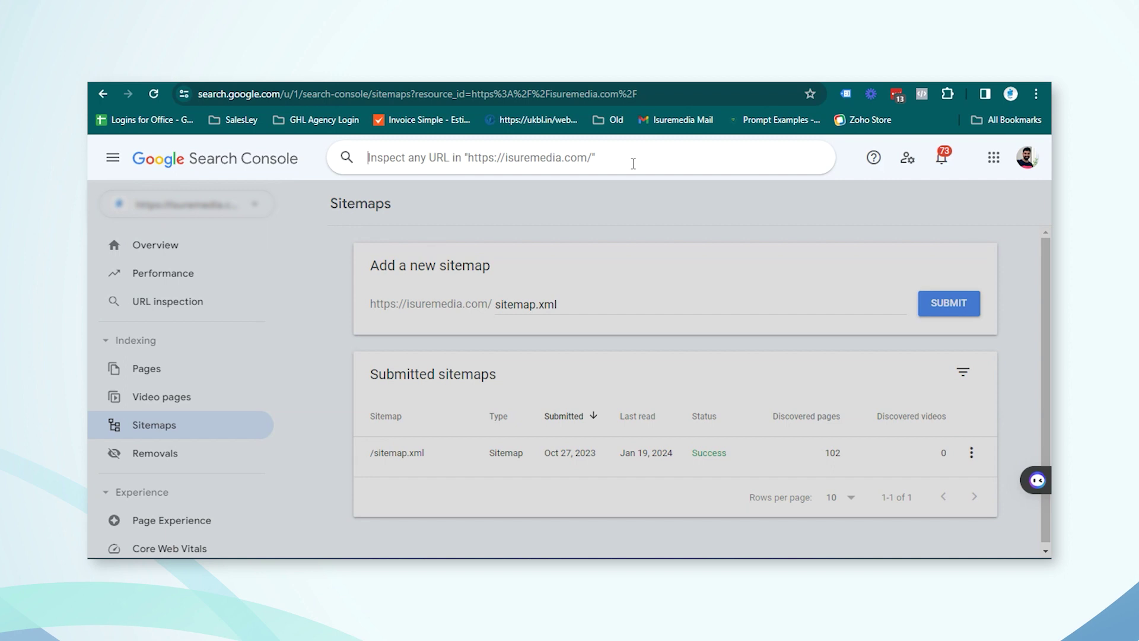